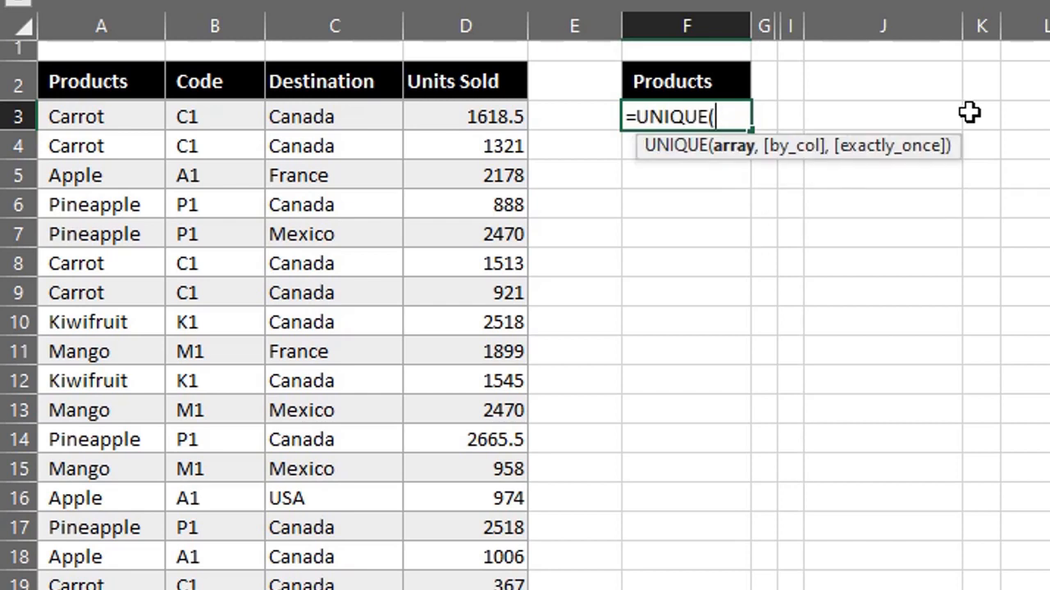
# - Complete the UNIQUE formula in F3 with the table's Products column as its array: =UNIQUE(Table1[Products])
pyautogui.click(126, 57)
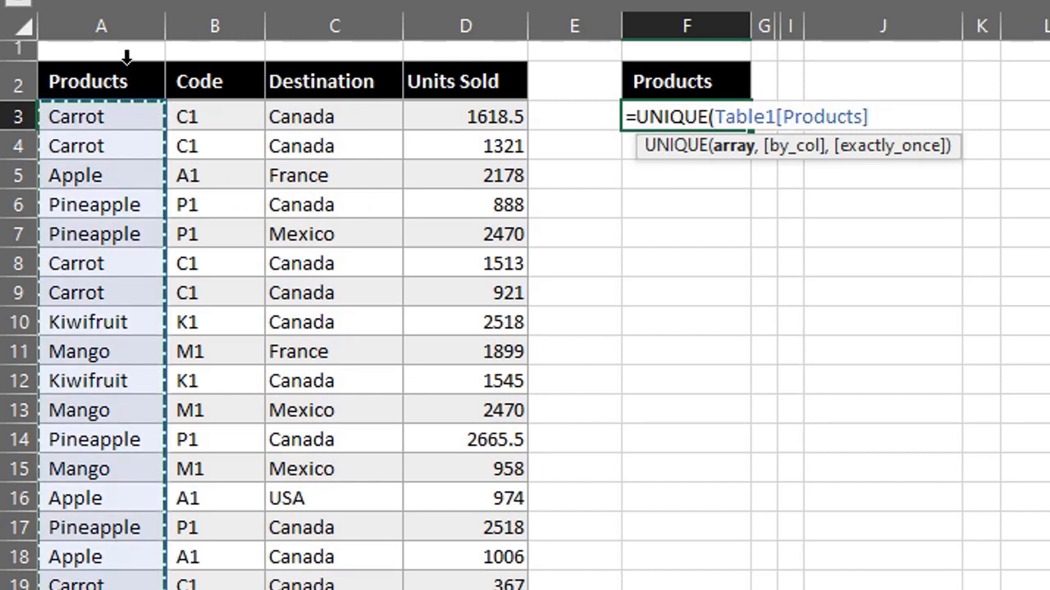
pyautogui.write(')')
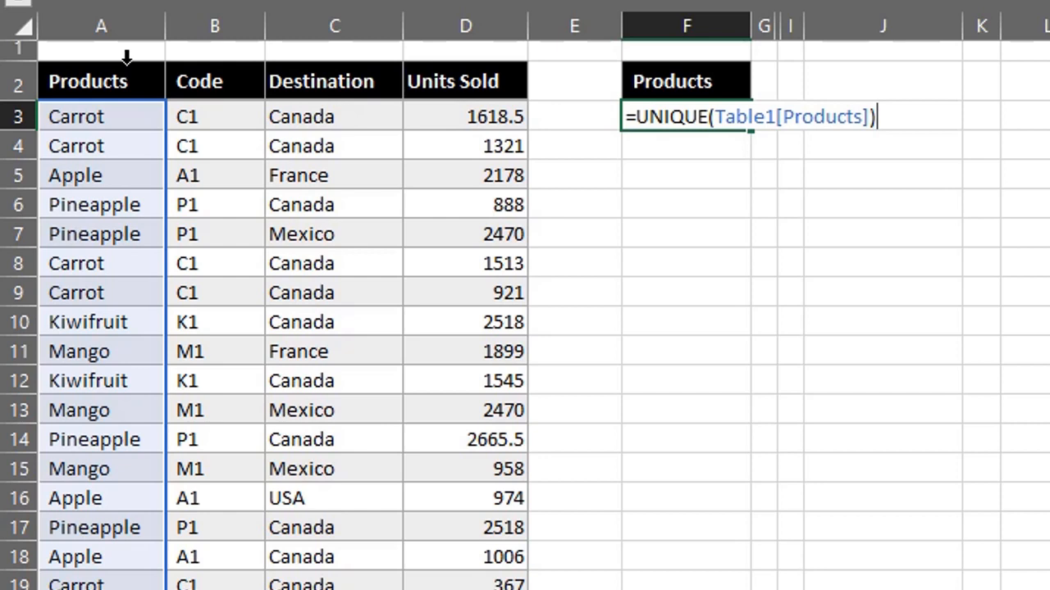
pyautogui.press('Return')
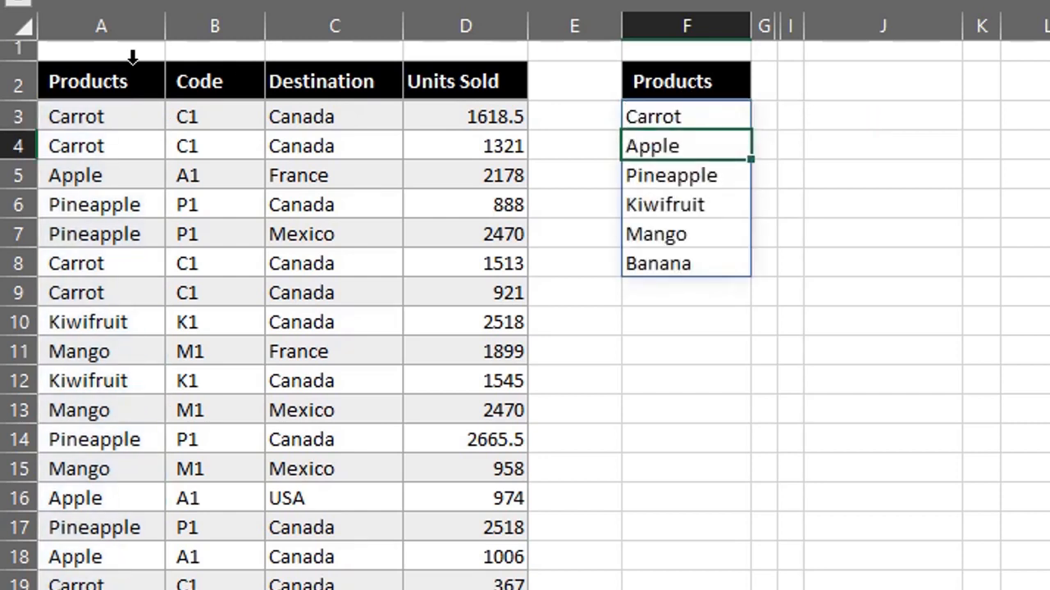
# - Inspect the UNIQUE formula in F3 and try editing the spilled cell F5
pyautogui.click(724, 117)
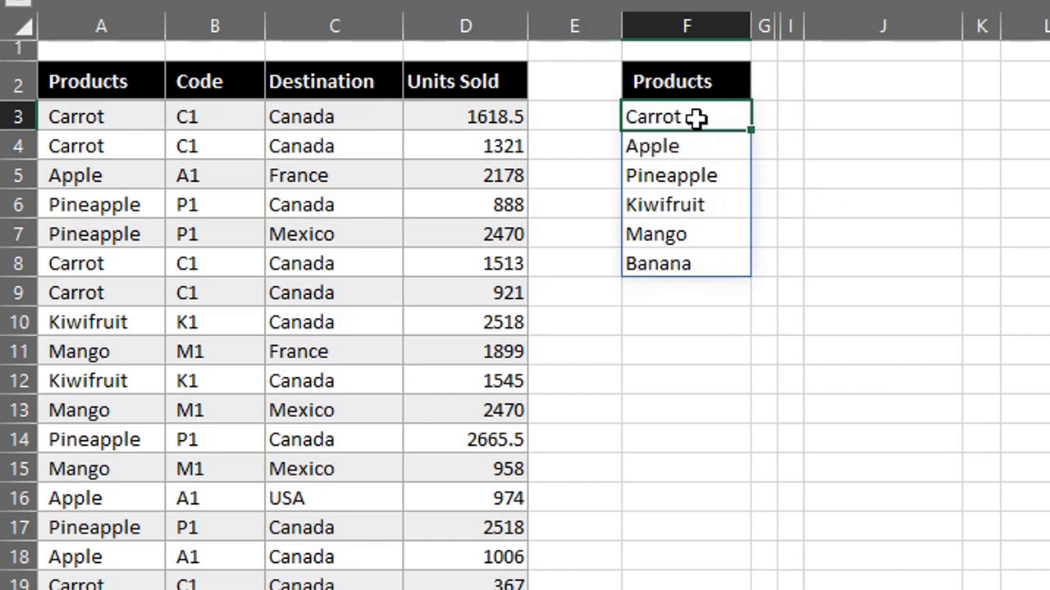
pyautogui.write('=UNIQUE(Table1[Products])')
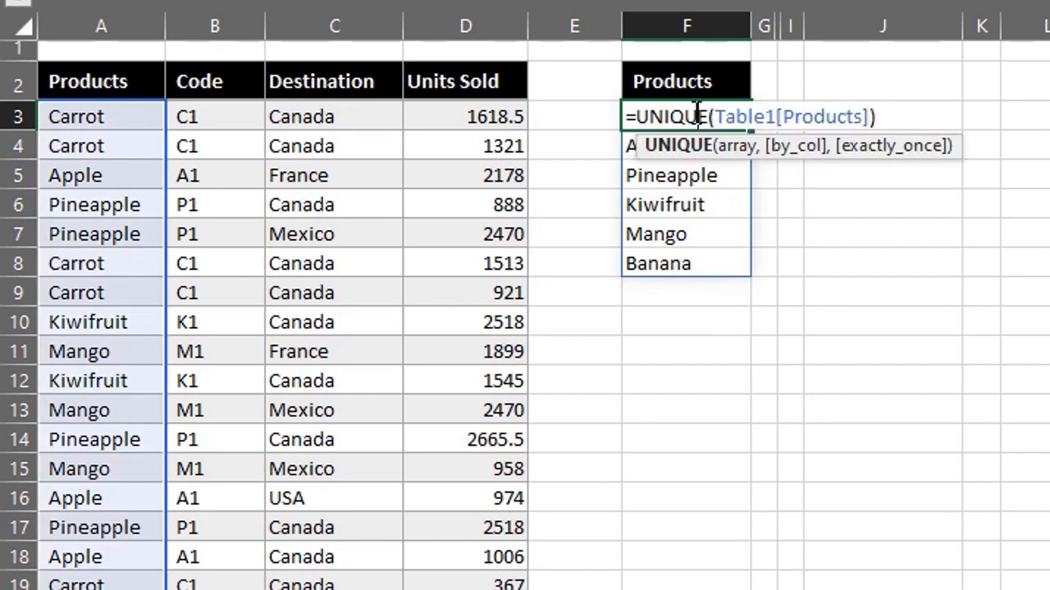
pyautogui.press('Escape')
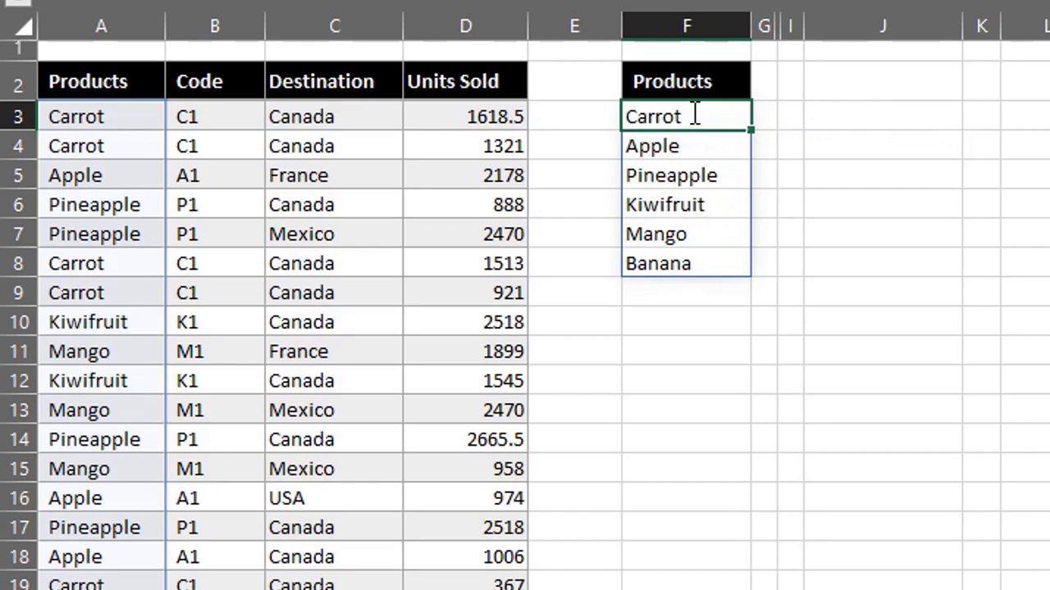
pyautogui.click(685, 163)
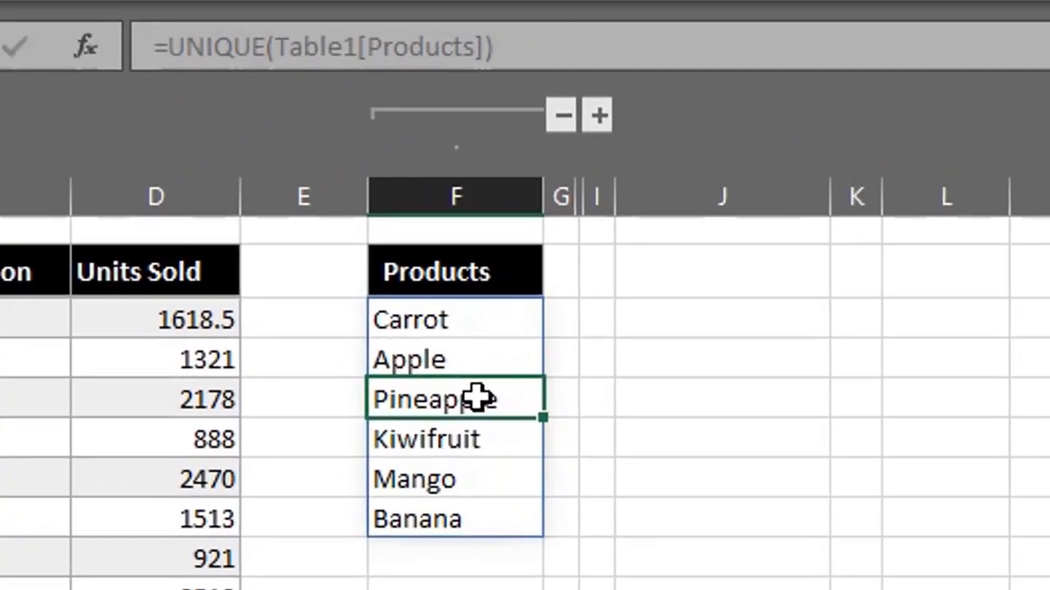
pyautogui.press('BackSpace')
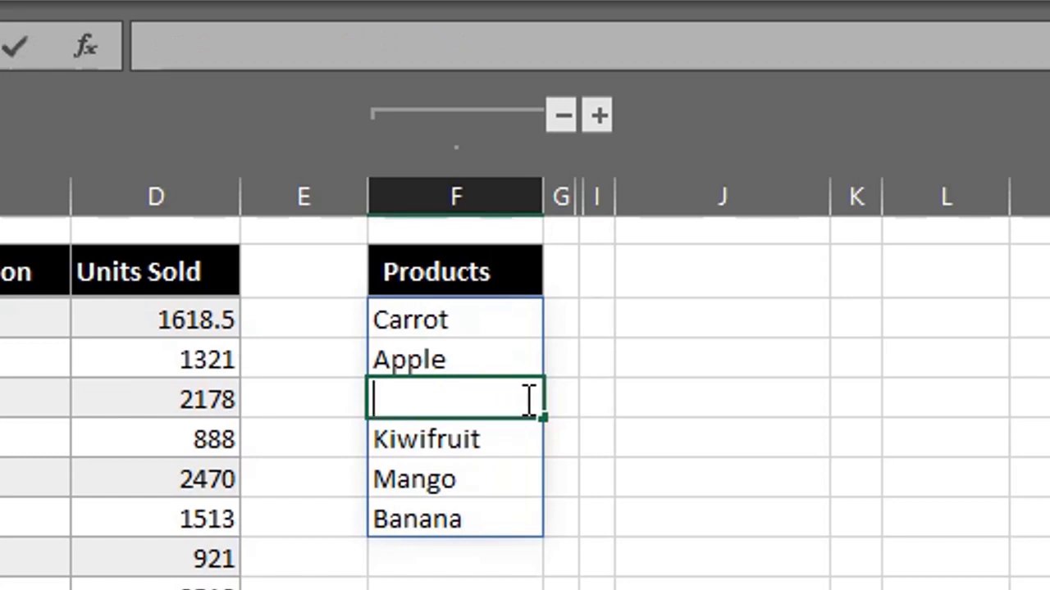
pyautogui.press('Escape')
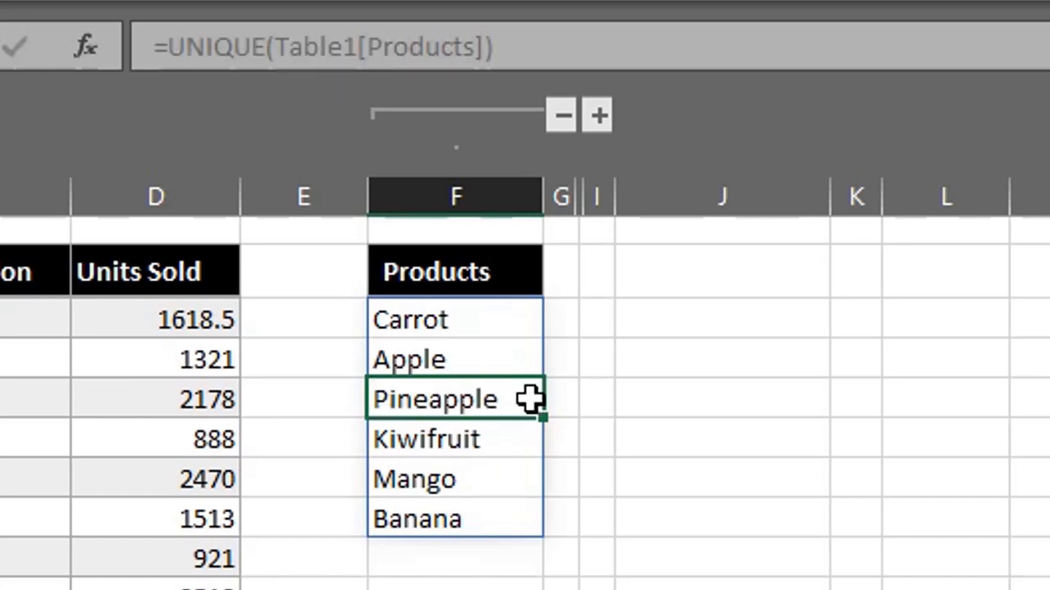
# - Wrap the formula in F3 in a SORT function: =SORT(UNIQUE(Table1[Products]))
pyautogui.click(511, 320)
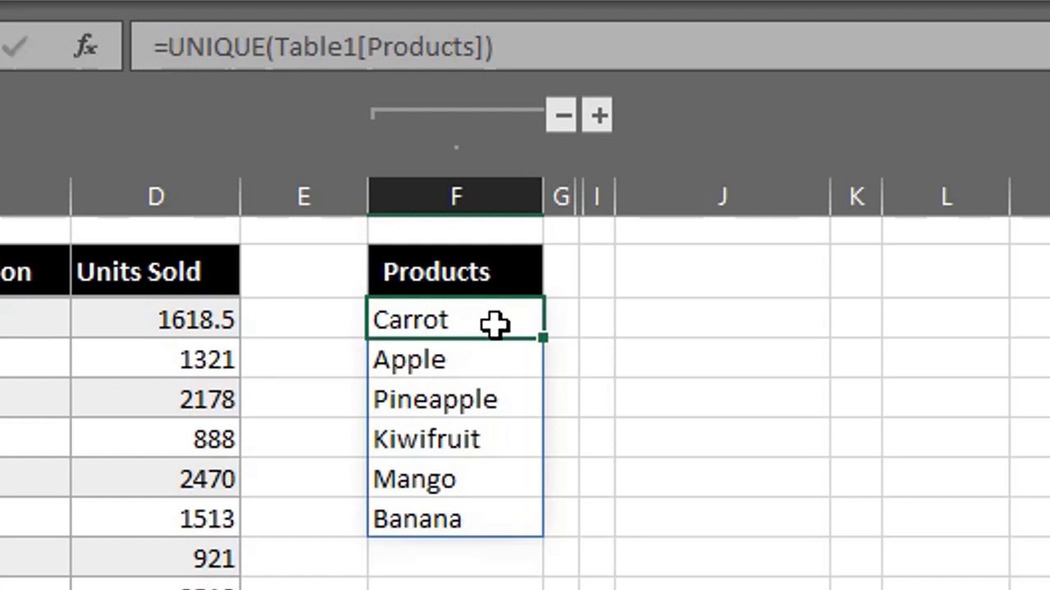
pyautogui.doubleClick(477, 334)
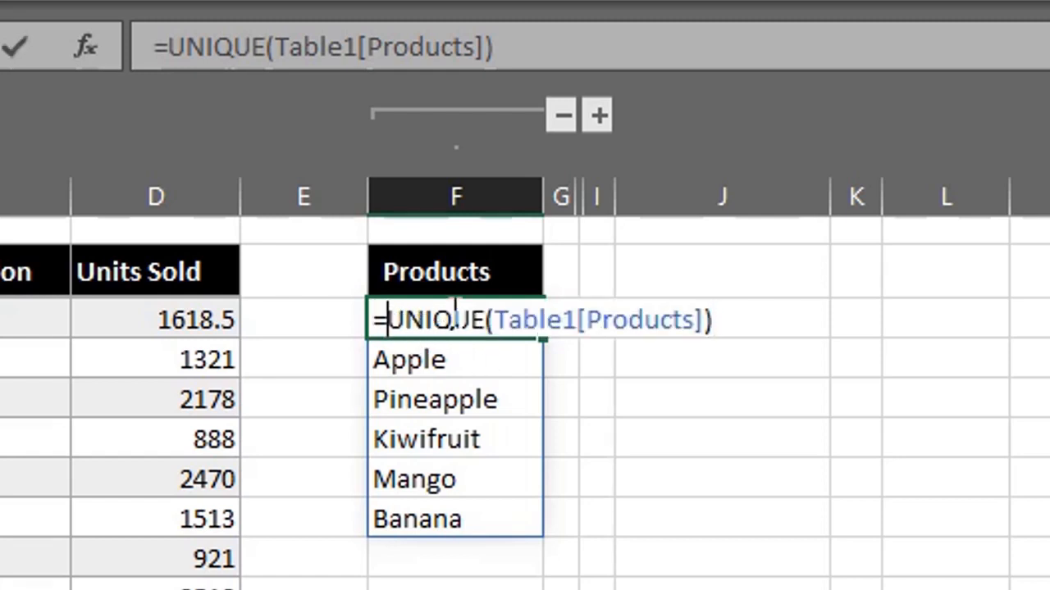
pyautogui.write('sort')
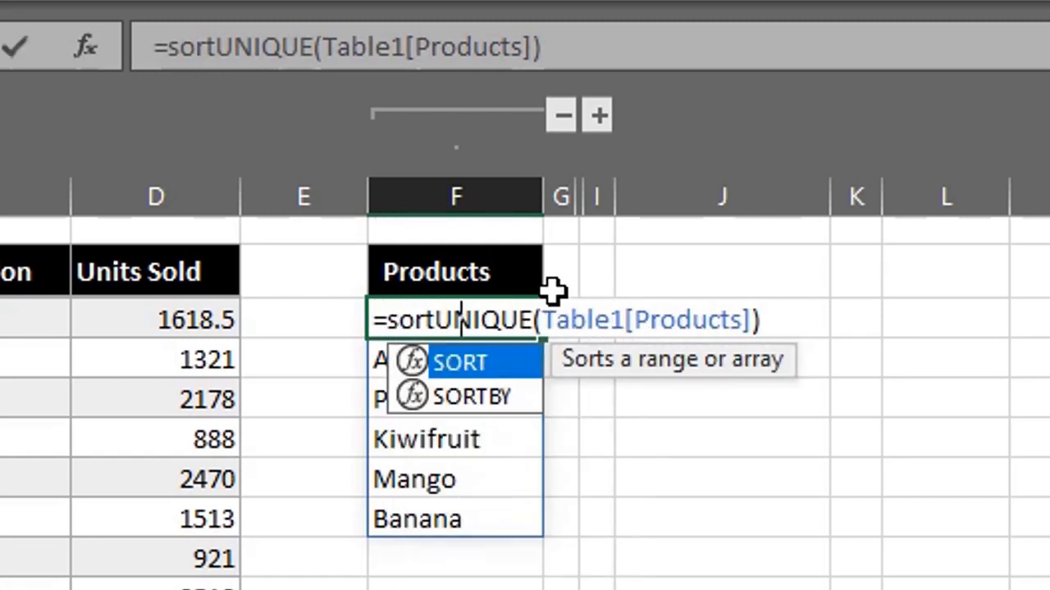
pyautogui.press('Tab')
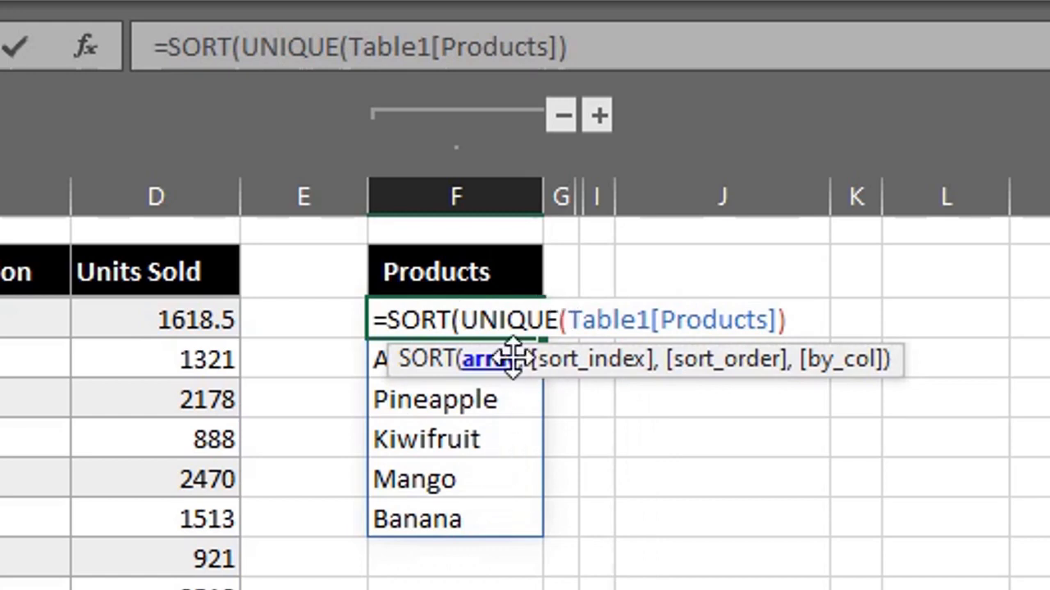
pyautogui.click(807, 319)
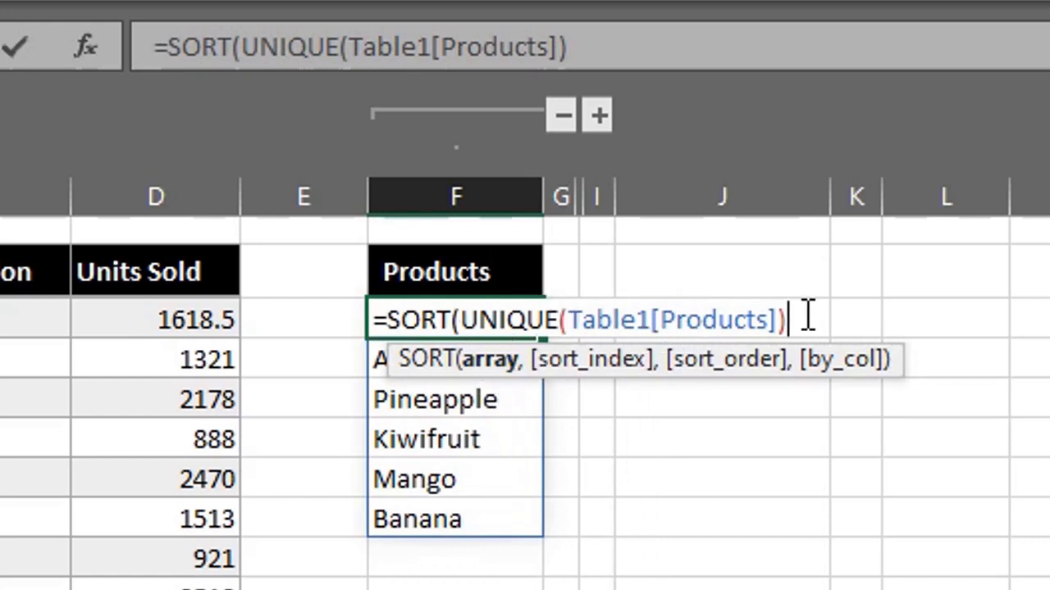
pyautogui.write(')')
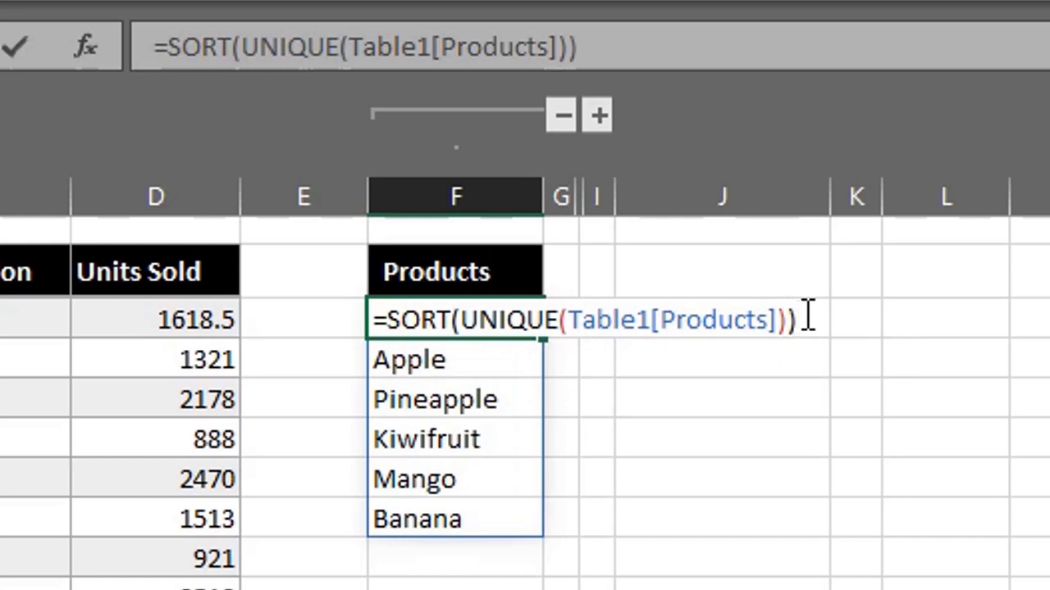
pyautogui.press('Return')
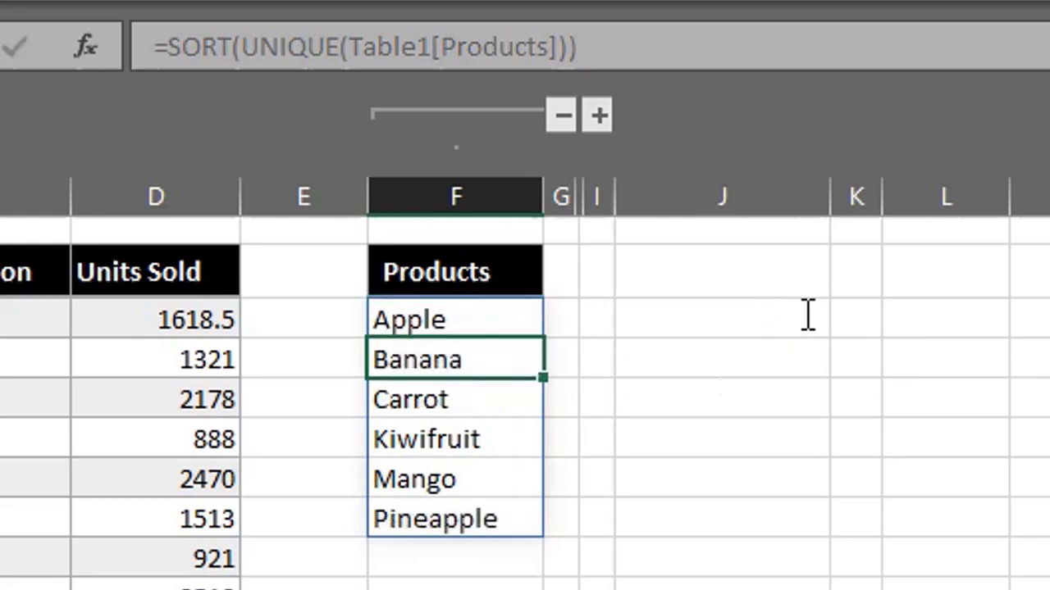
pyautogui.click(502, 569)
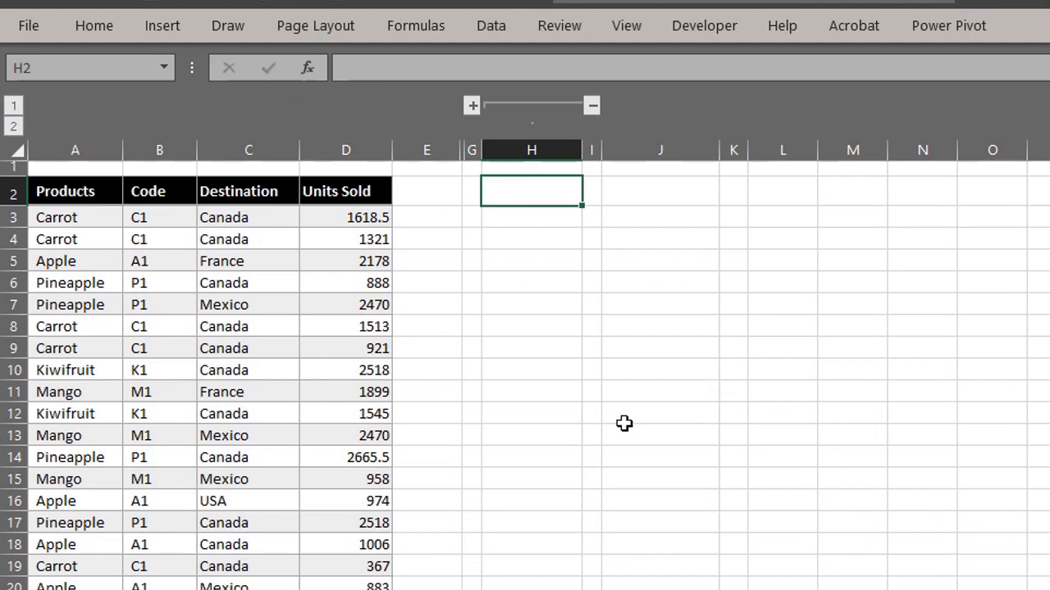
# - Insert a PivotTable based on Table1 on the existing worksheet at Sheet1!$H$2
pyautogui.click(171, 361)
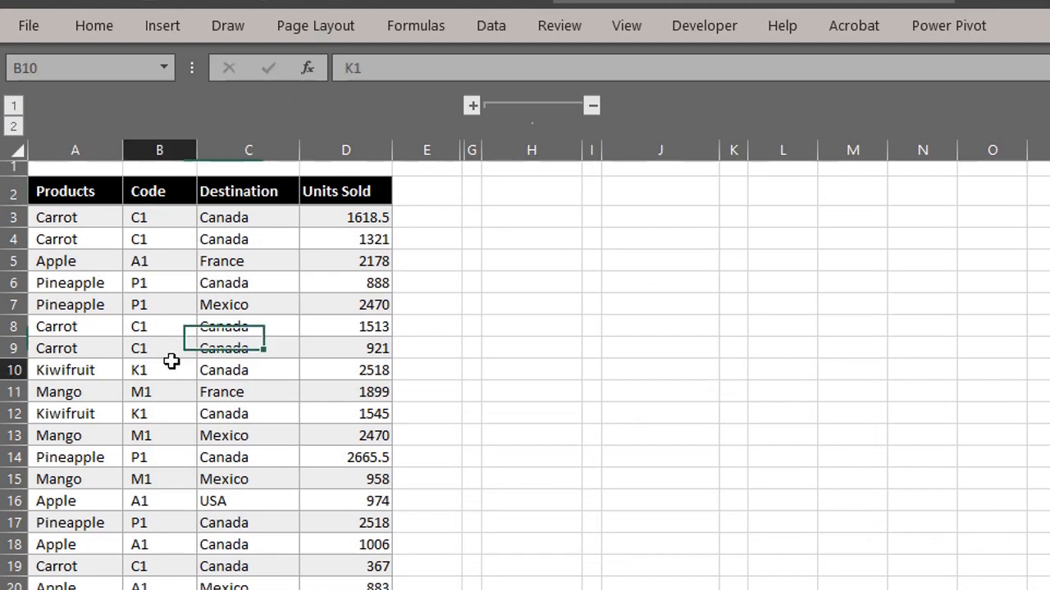
pyautogui.click(164, 25)
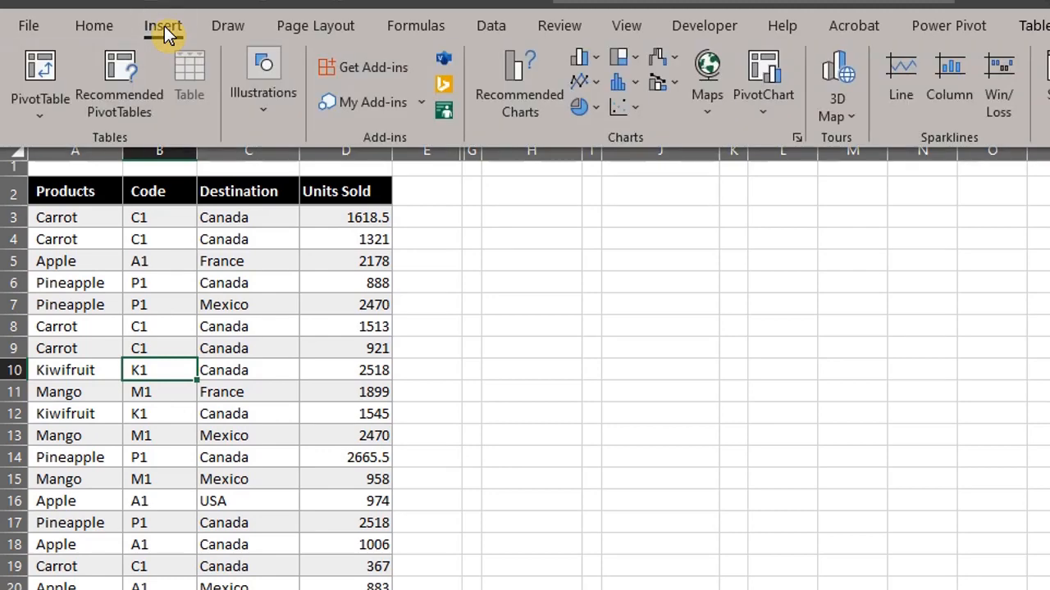
pyautogui.click(31, 78)
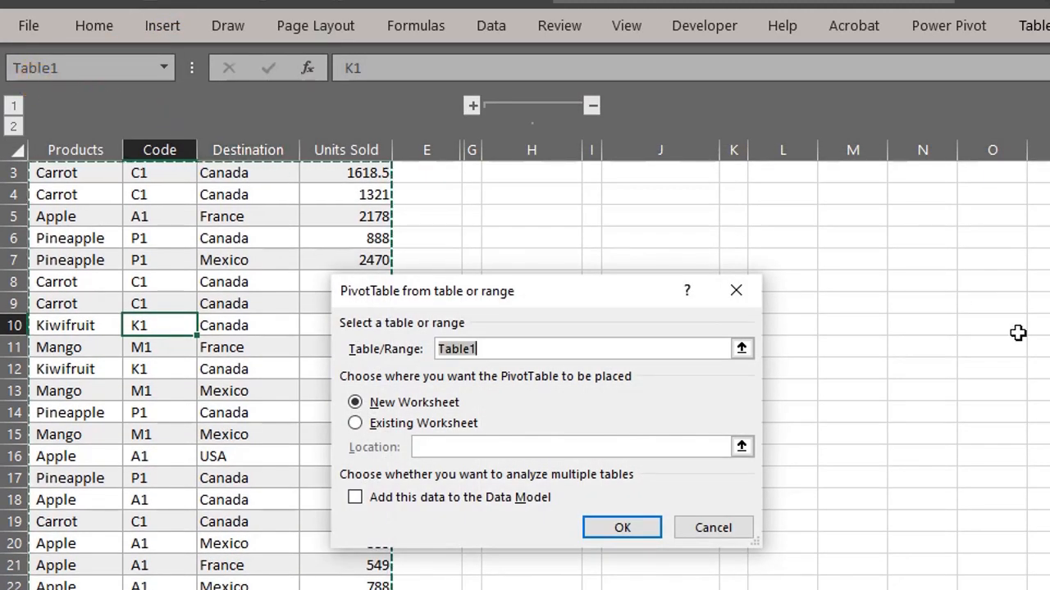
pyautogui.click(354, 423)
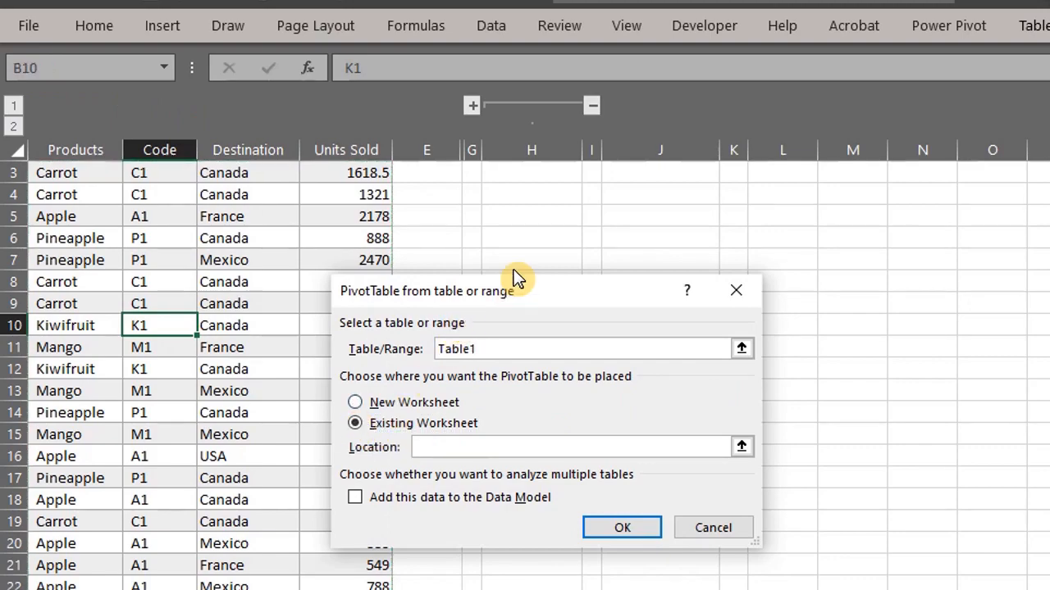
pyautogui.click(538, 172)
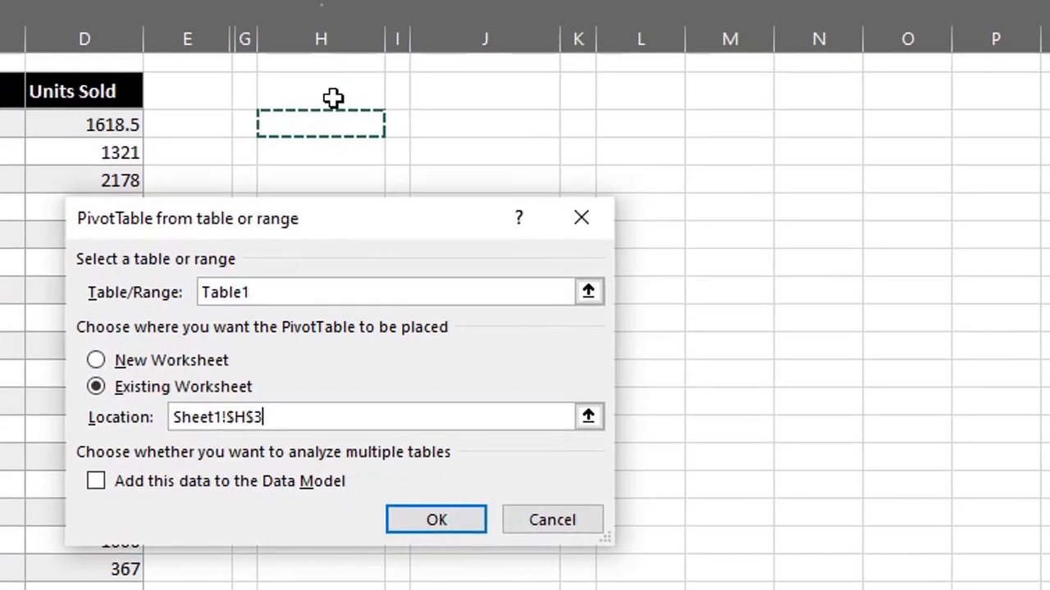
pyautogui.click(333, 99)
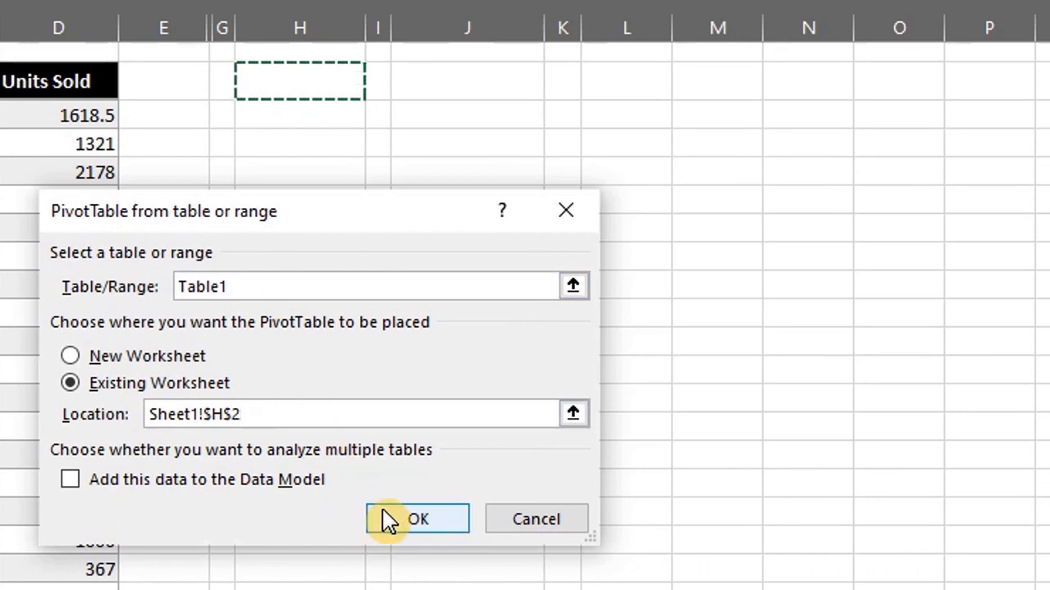
pyautogui.click(388, 519)
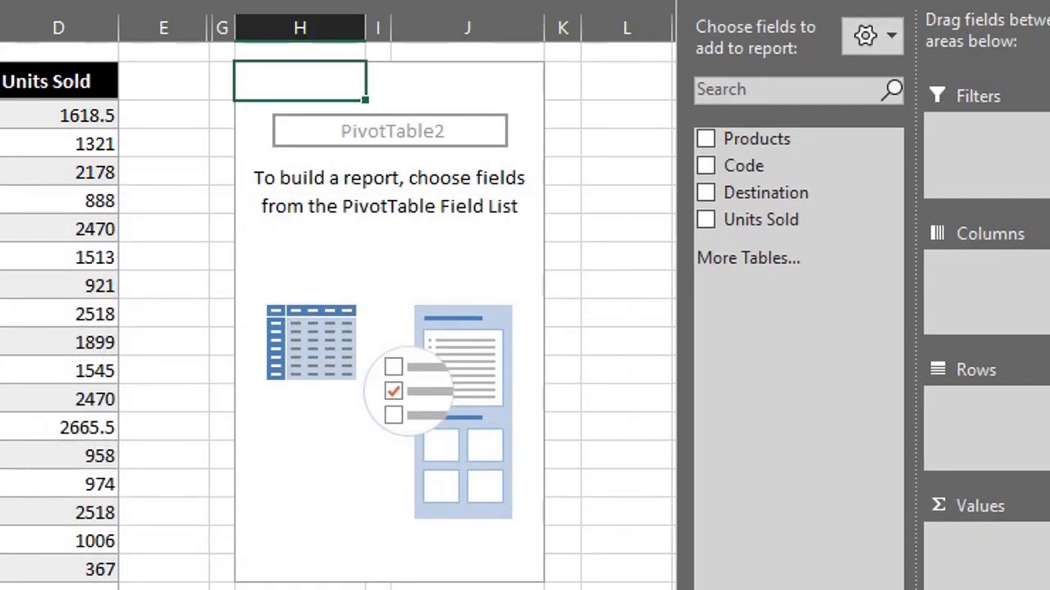
# - Add the Products field to the PivotTable's rows and remove its grand total
pyautogui.moveTo(671, 182); pyautogui.dragTo(902, 433)
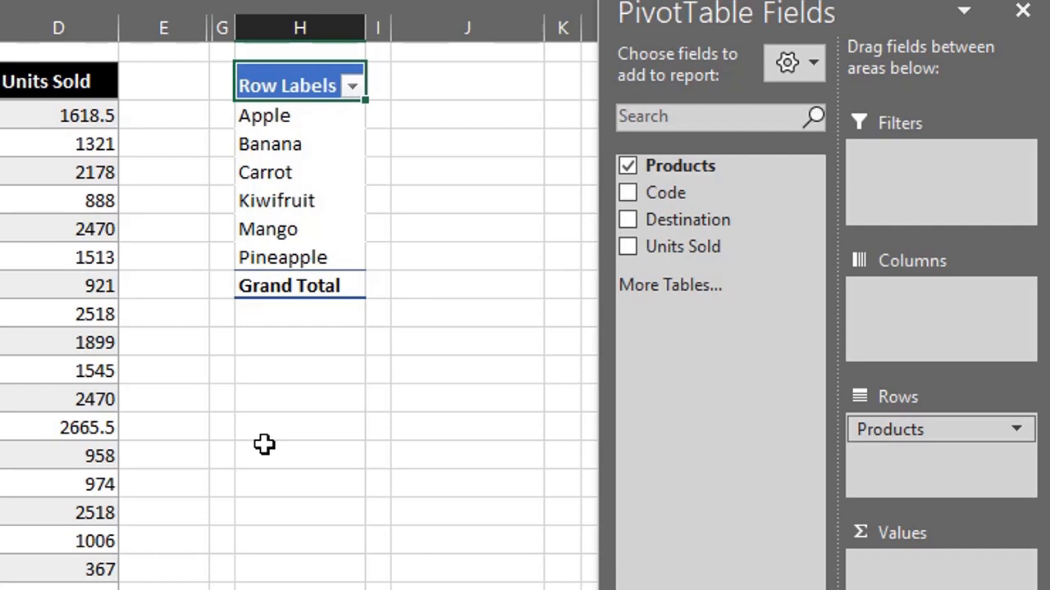
pyautogui.rightClick(258, 283)
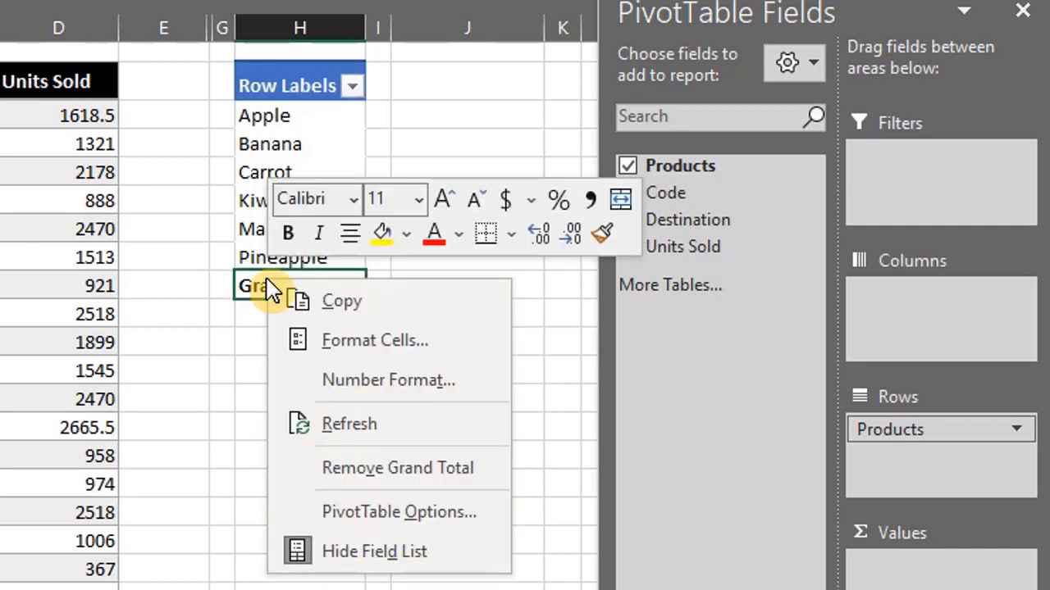
pyautogui.click(482, 471)
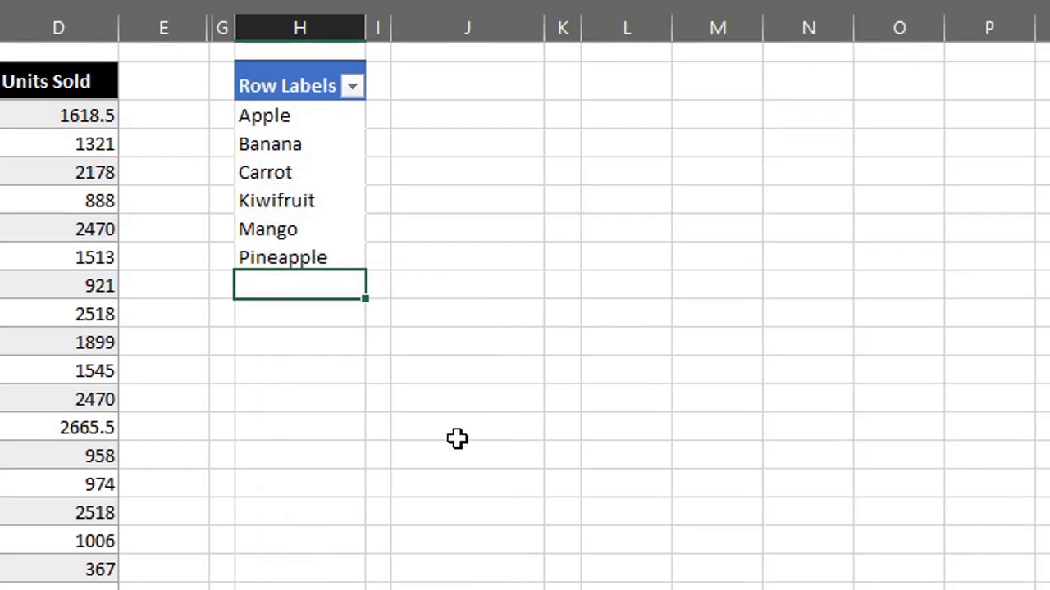
# - Rename the PivotTable's Row Labels header in H2 to Products
pyautogui.press('Up')
pyautogui.press('Up')
pyautogui.press('Up')
pyautogui.press('Up')
pyautogui.press('Up')
pyautogui.press('Up')
pyautogui.write('Prod')
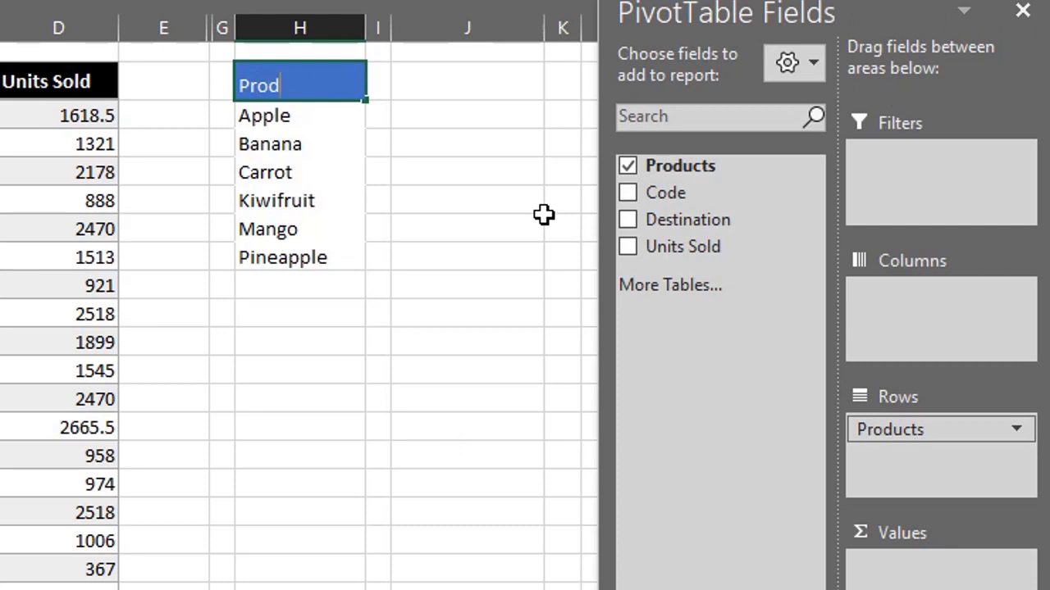
pyautogui.write('ucts')
pyautogui.press('Return')
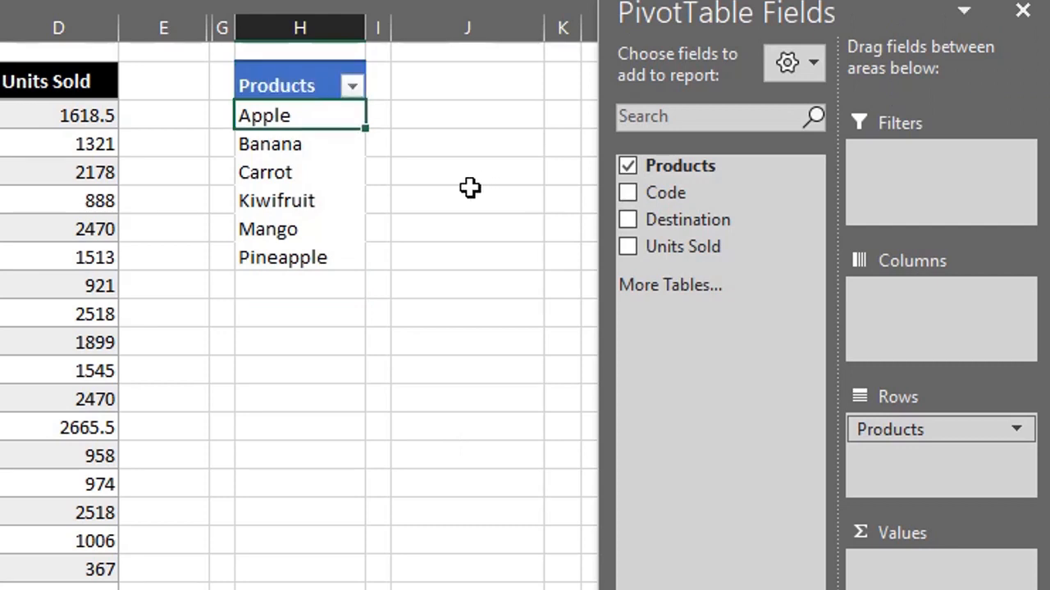
pyautogui.click(322, 285)
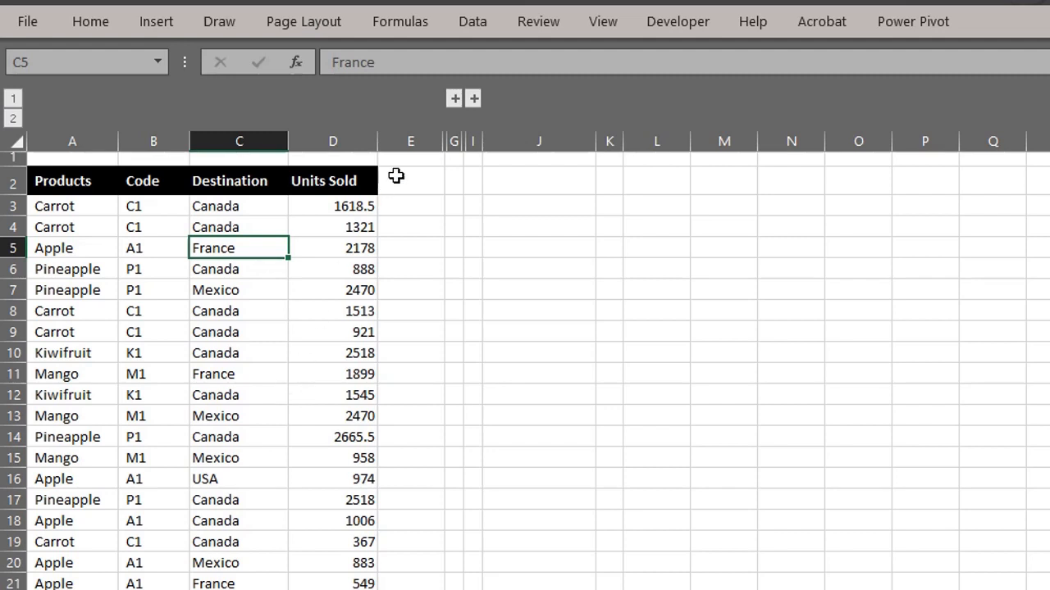
# - Start an Advanced Filter that copies to another location, with Sheet1!$A$2:$A$29 as the list range
pyautogui.click(472, 25)
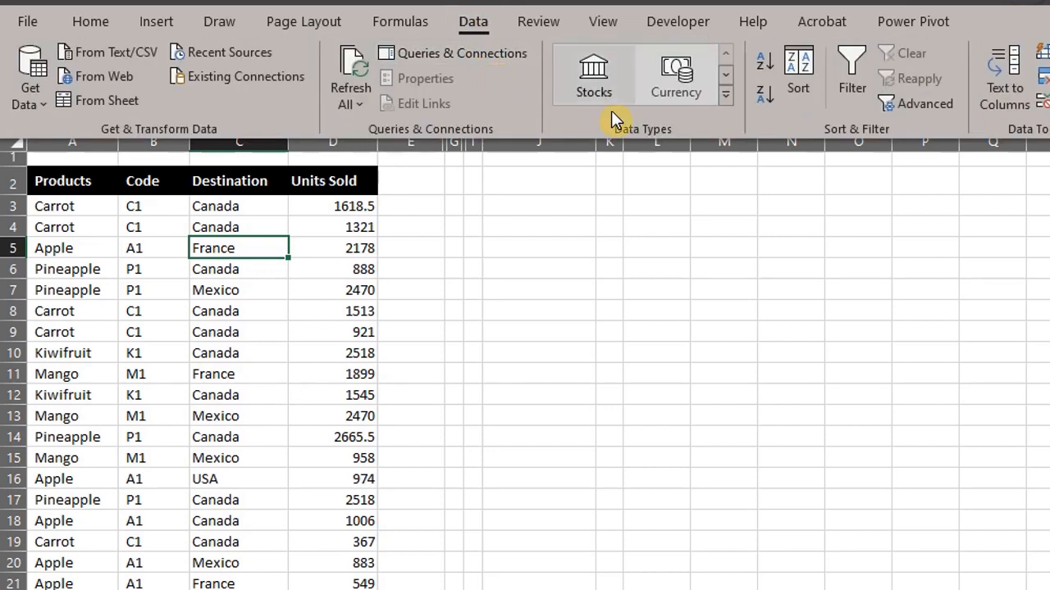
pyautogui.click(938, 109)
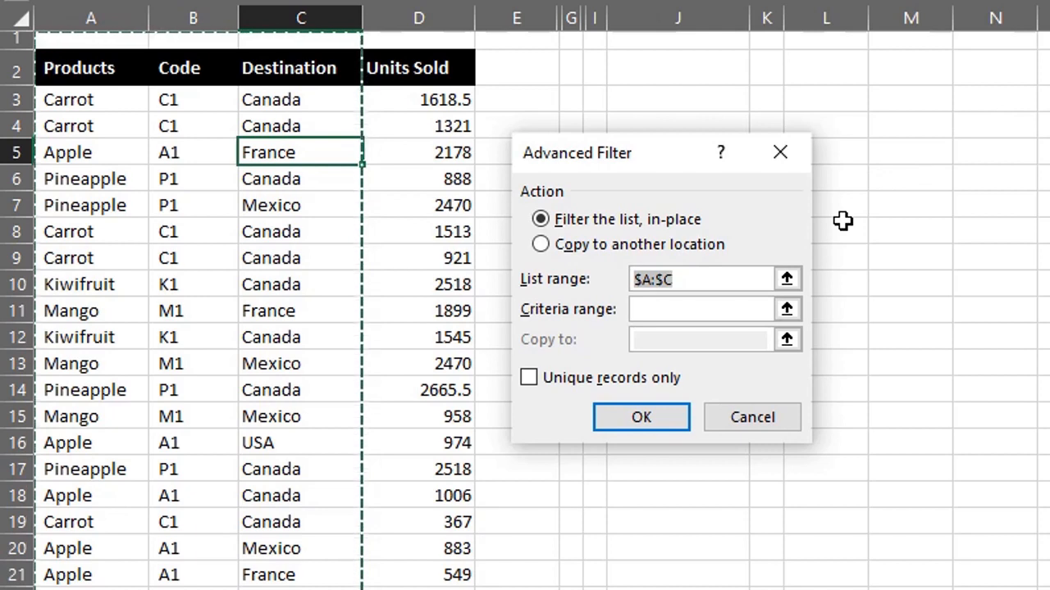
pyautogui.click(549, 250)
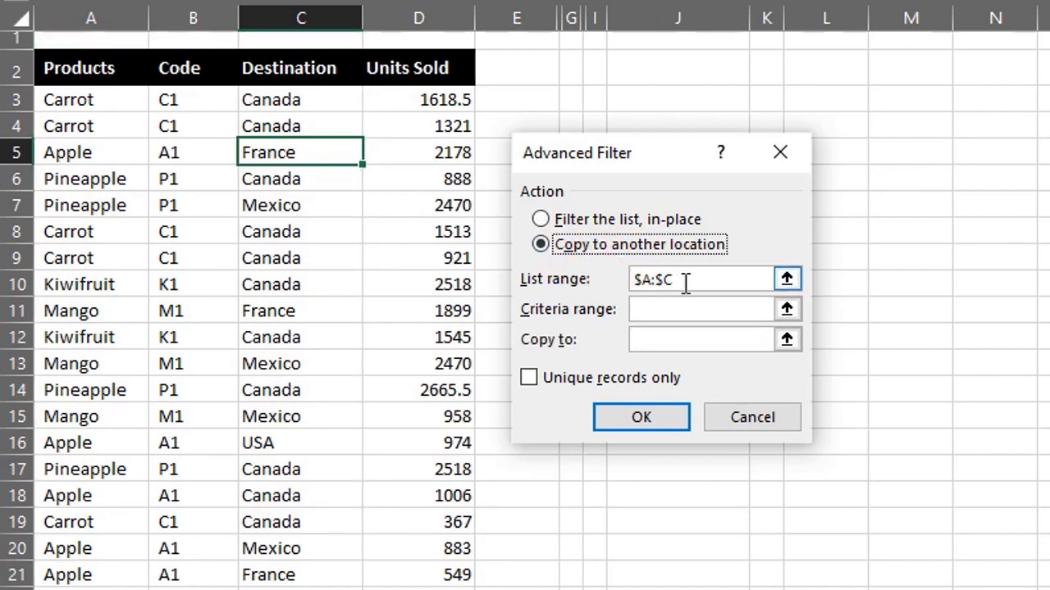
pyautogui.moveTo(692, 282); pyautogui.dragTo(635, 286)
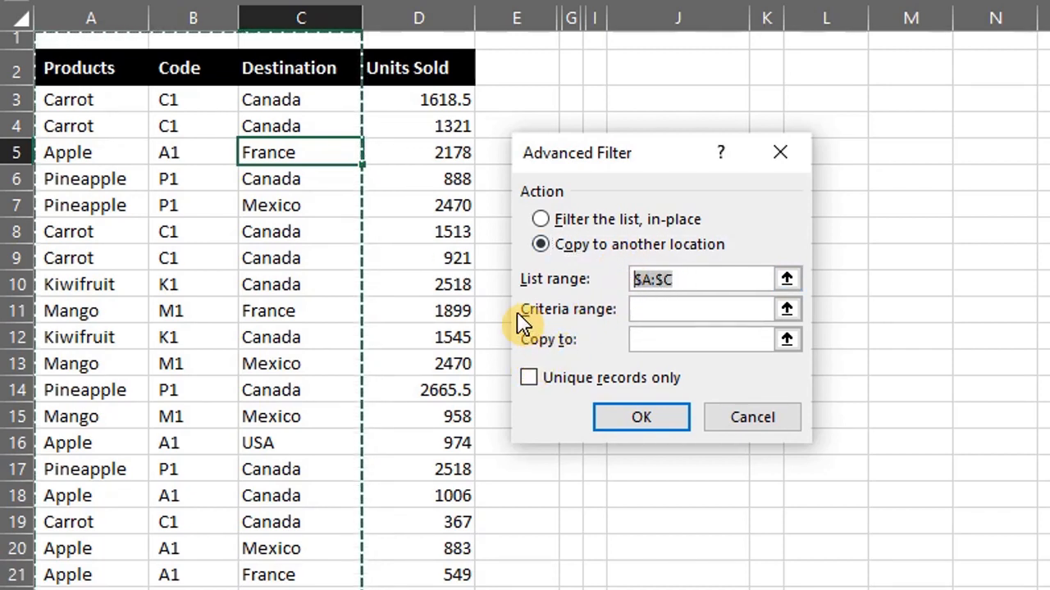
pyautogui.press('BackSpace')
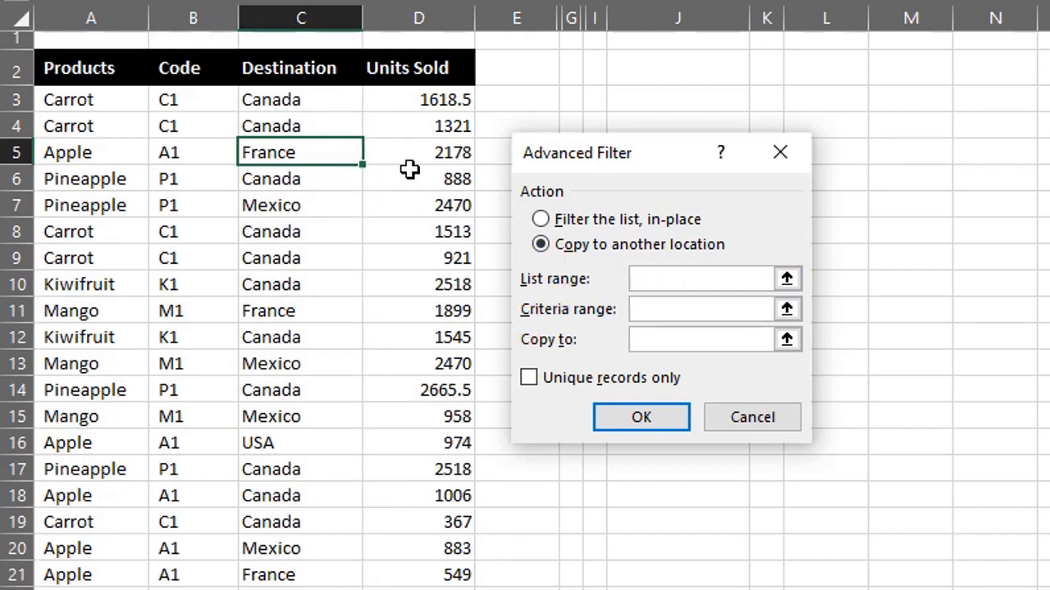
pyautogui.click(86, 73)
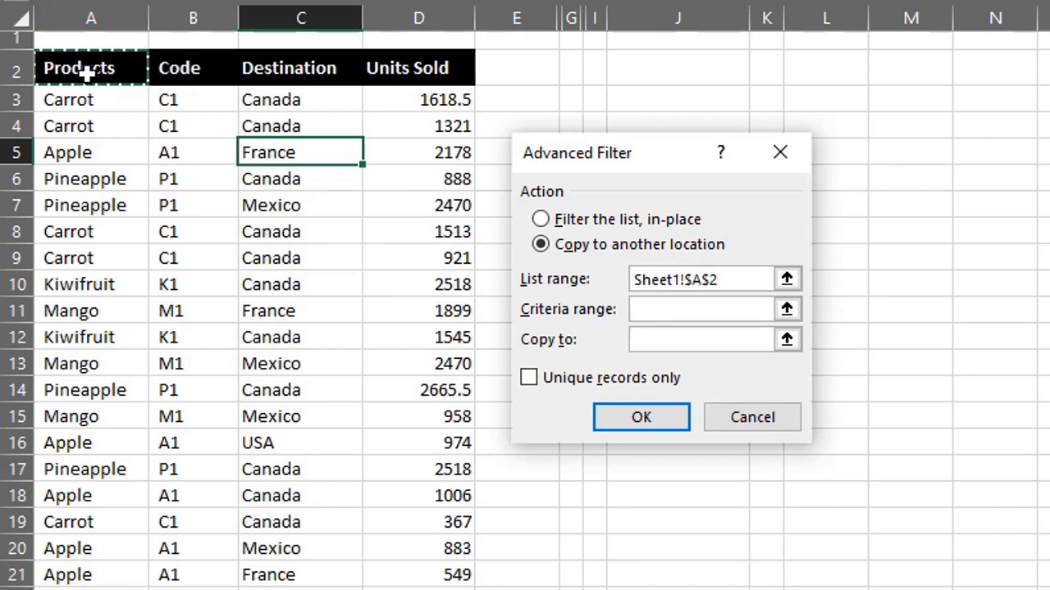
pyautogui.hotkey('ctrl', 'shift', 'Down')
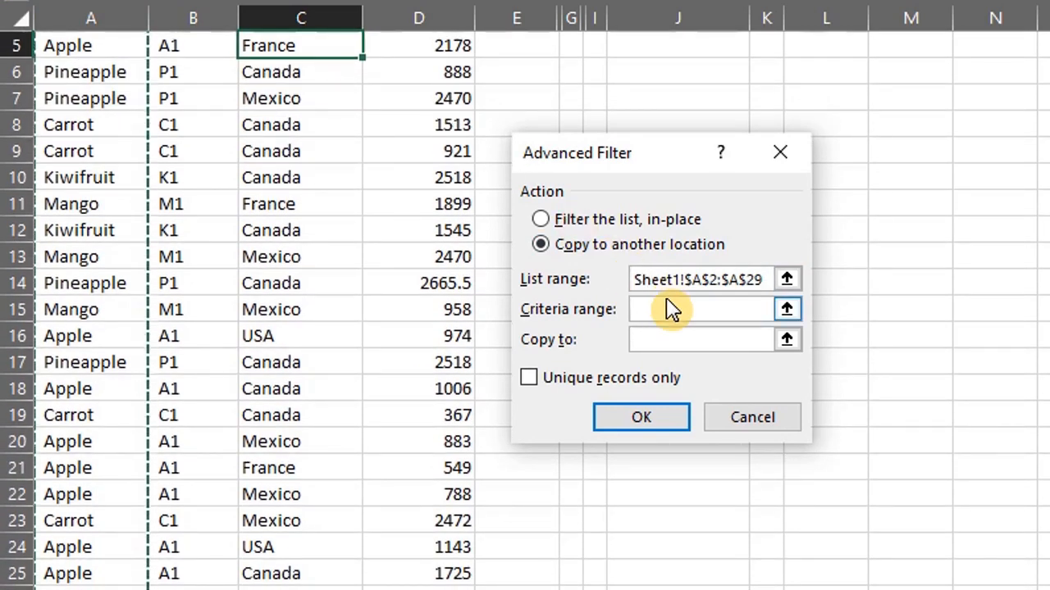
# - Set the filter's copy destination to Sheet1!$J$2, restrict it to unique records only and run it
pyautogui.click(679, 346)
pyautogui.scroll(1, 747, 88)
pyautogui.scroll(1, 747, 88)
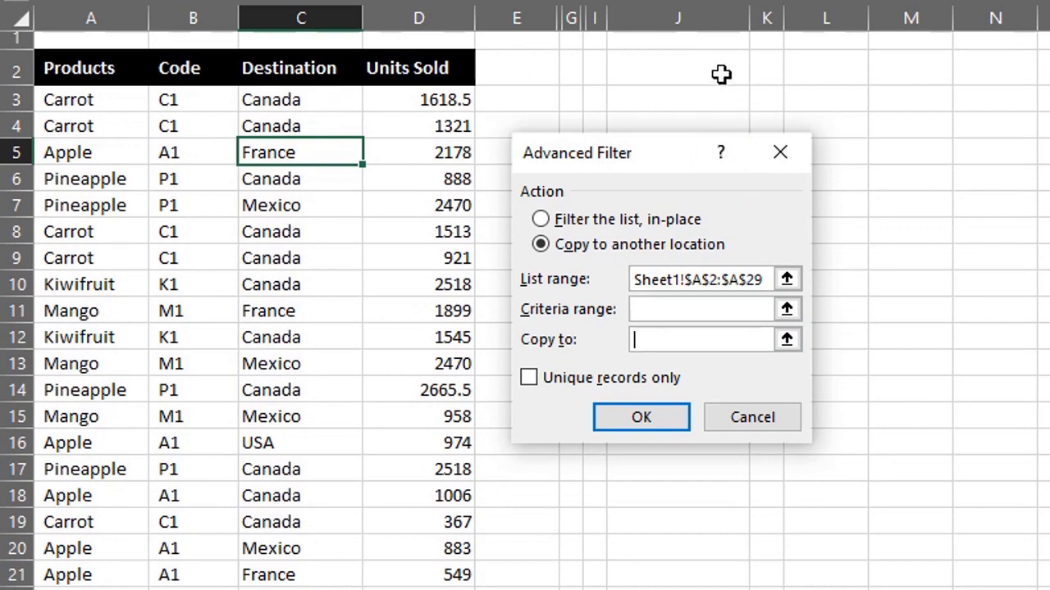
pyautogui.click(720, 75)
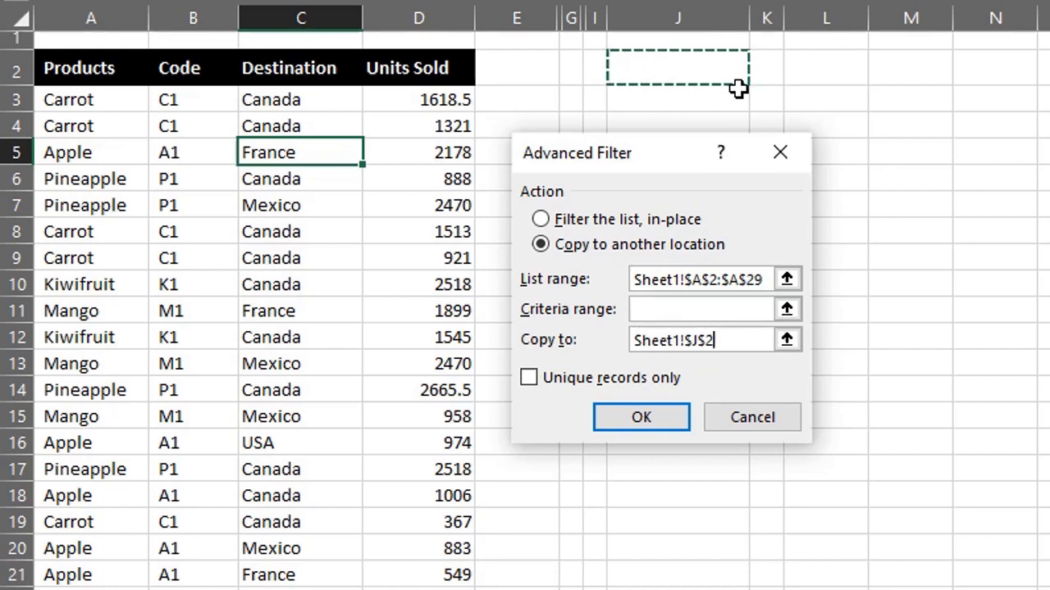
pyautogui.click(538, 397)
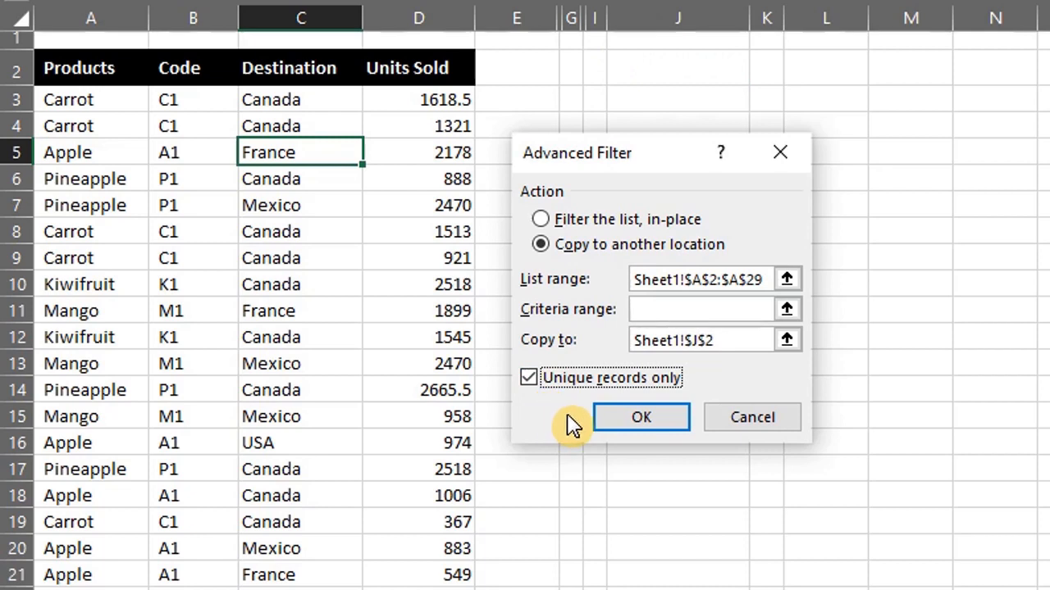
pyautogui.click(621, 426)
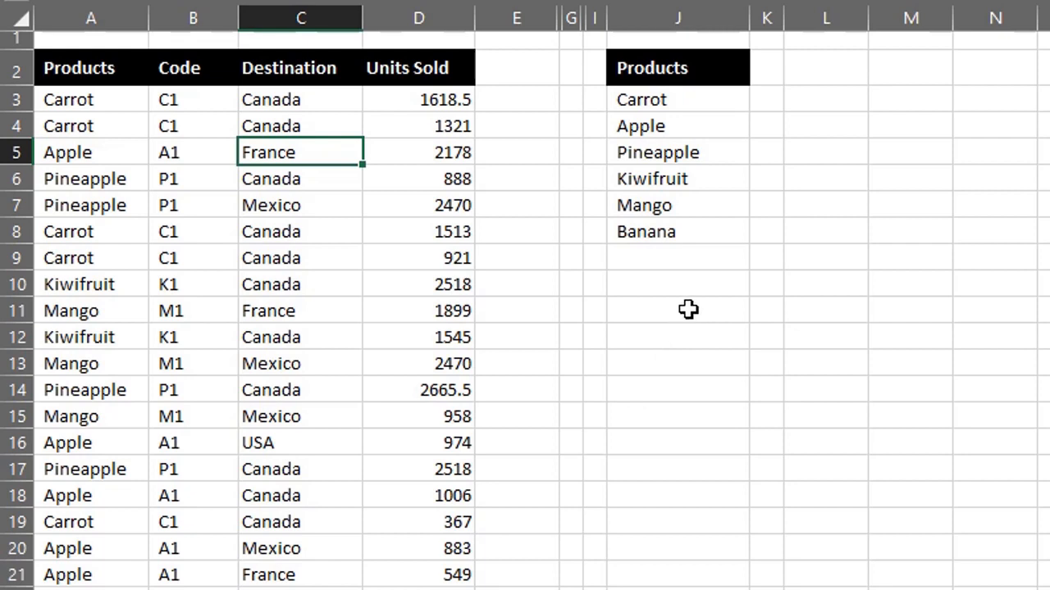
# - Sort the extracted product list in column J from A to Z
pyautogui.click(657, 108)
pyautogui.rightClick(657, 108)
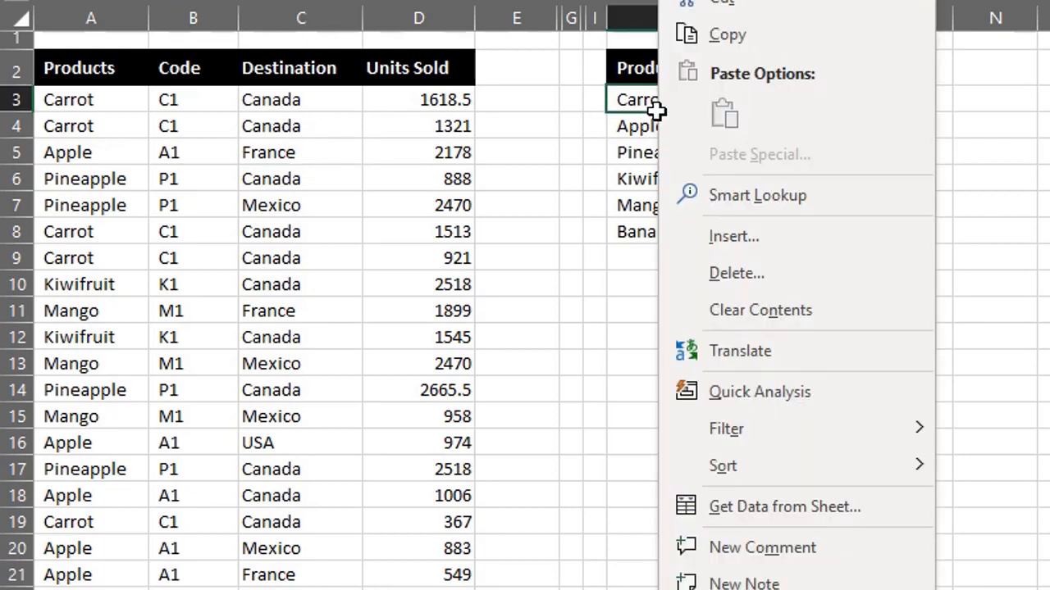
pyautogui.click(976, 488)
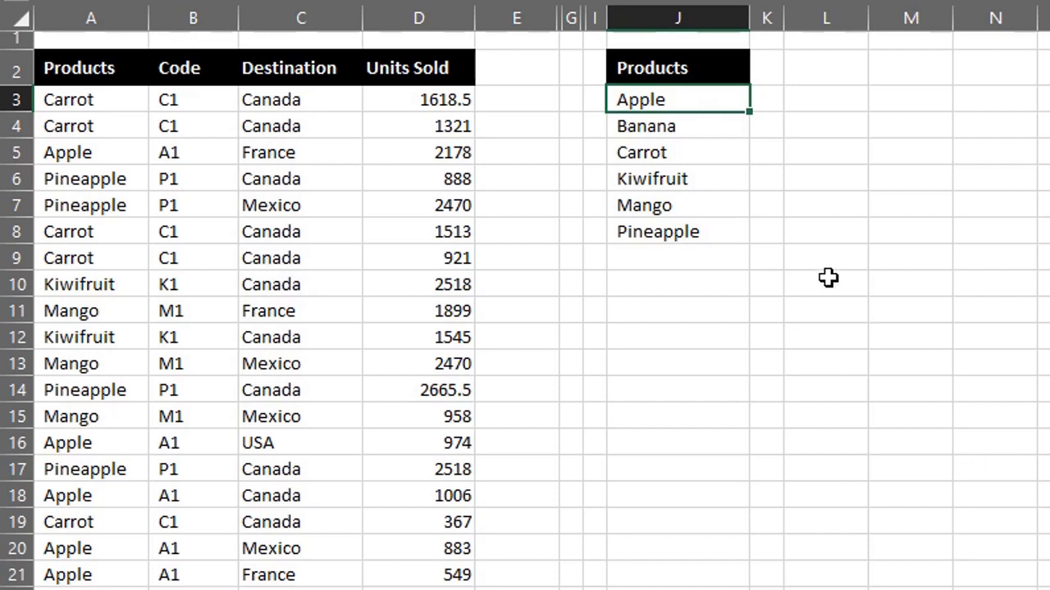
# - Convert the sales data in $A$2:$D$29 into a table with headers
pyautogui.click(351, 214)
pyautogui.click(328, 311)
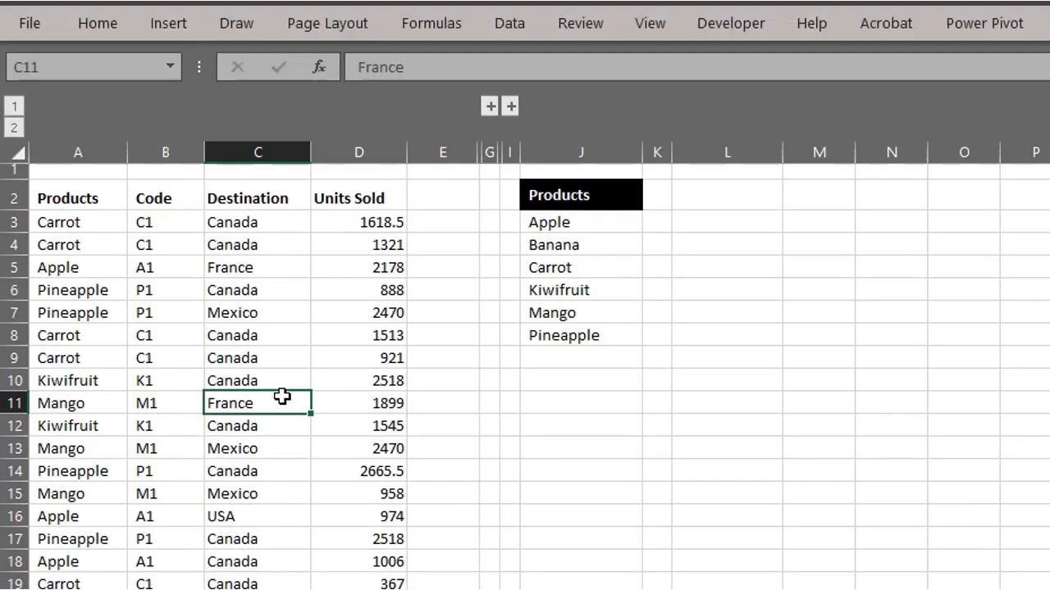
pyautogui.hotkey('ctrl', 't')
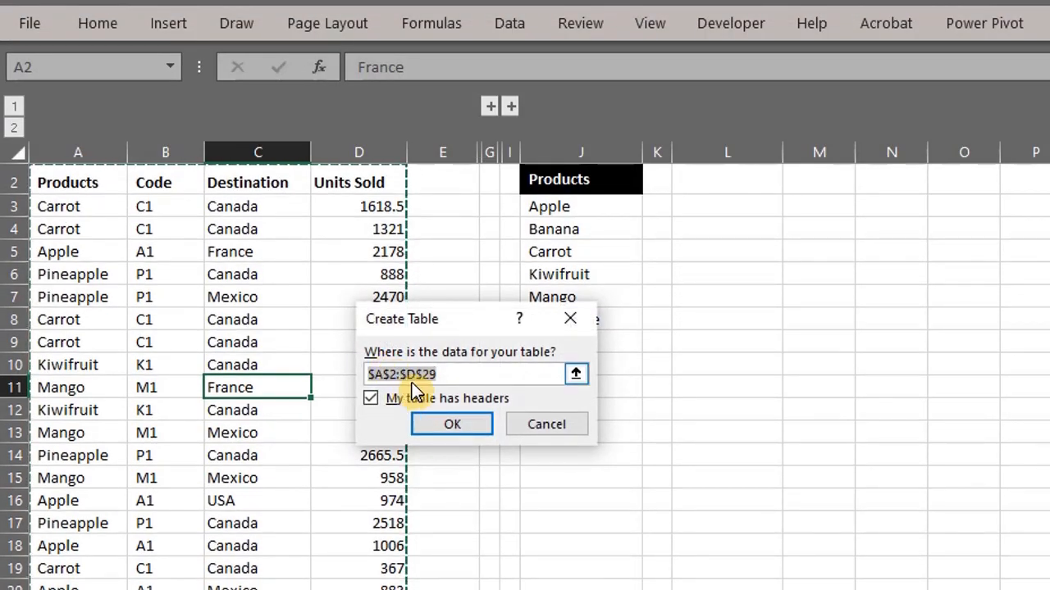
pyautogui.click(457, 426)
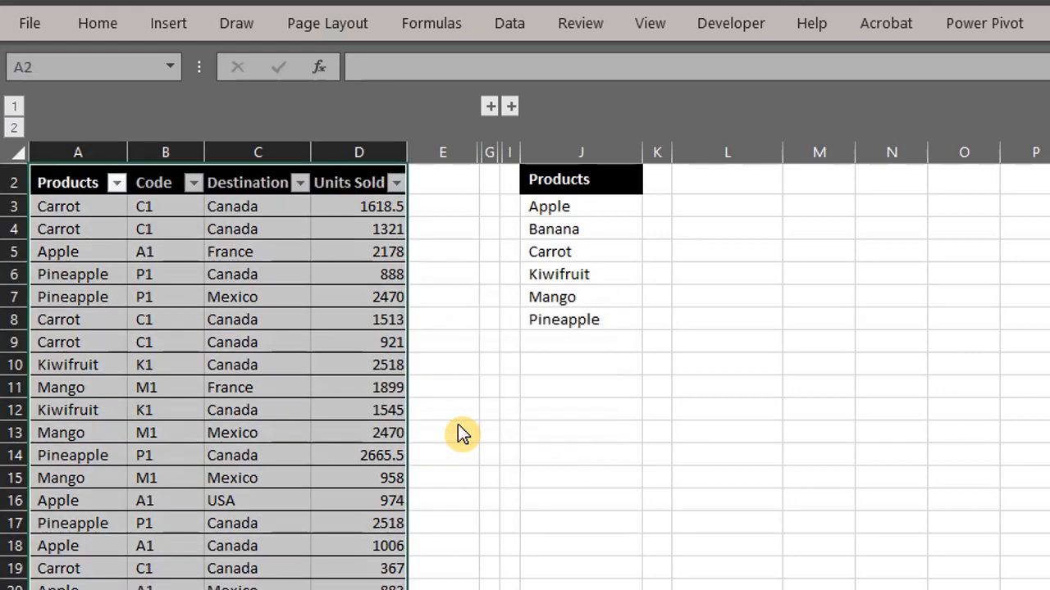
pyautogui.click(419, 344)
pyautogui.scroll(1, 420, 347)
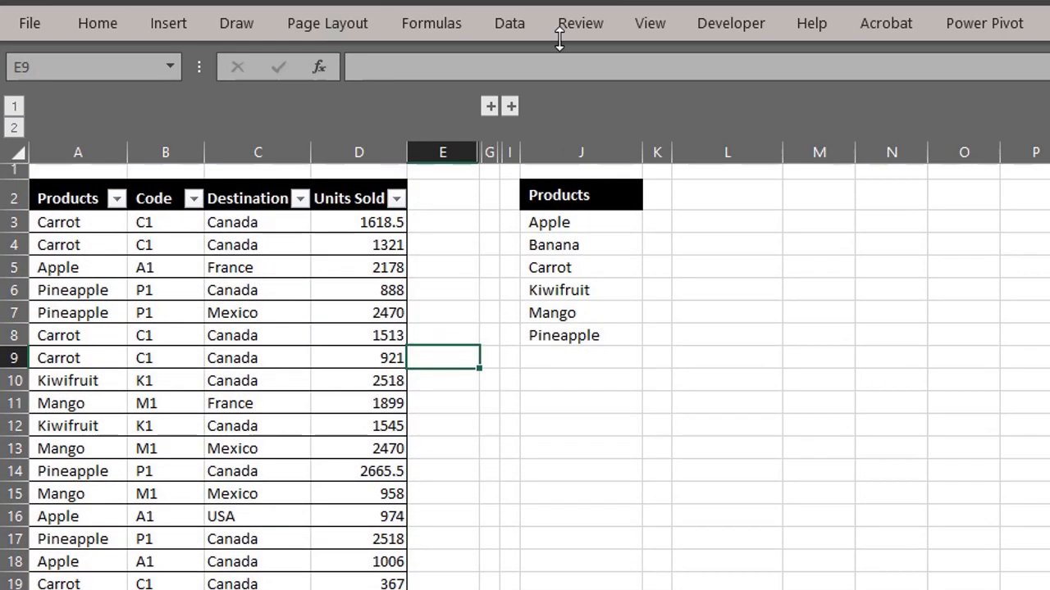
# - Start an Advanced Filter that copies to another location, using the table's whole Products column including its header as the list range
pyautogui.click(522, 29)
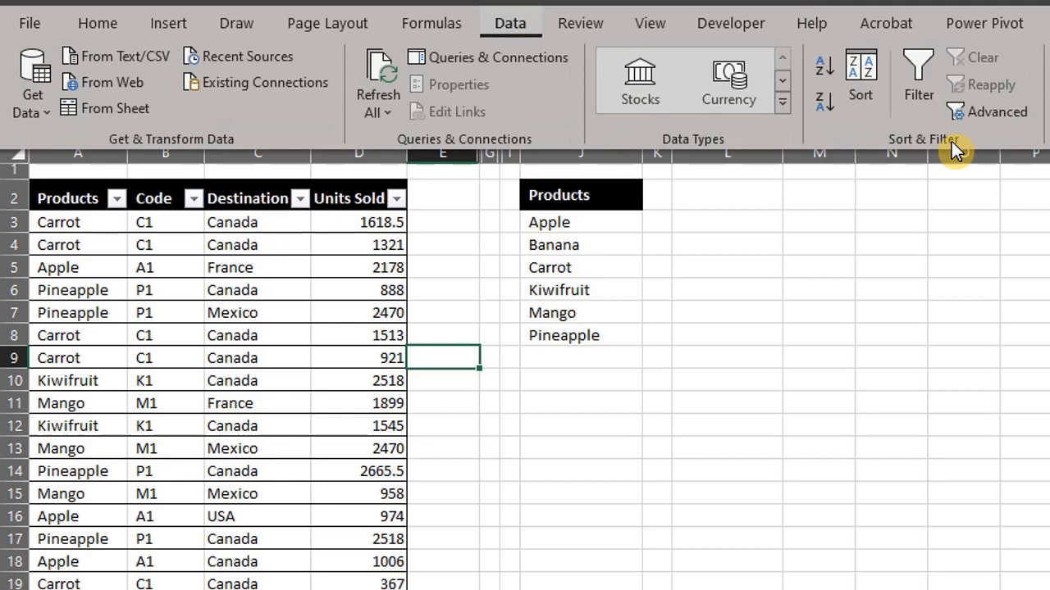
pyautogui.click(1017, 115)
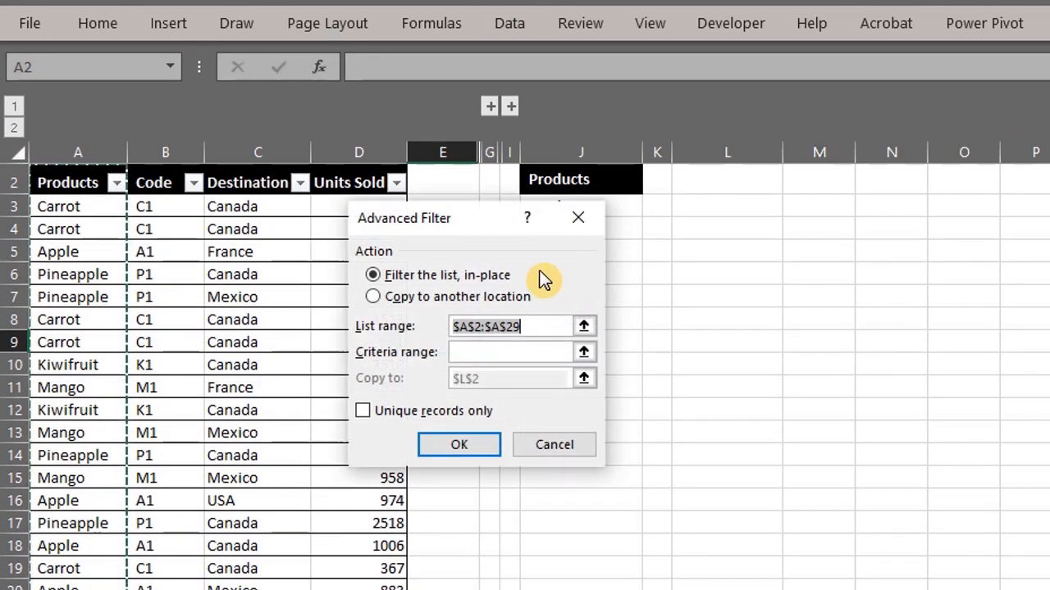
pyautogui.click(435, 298)
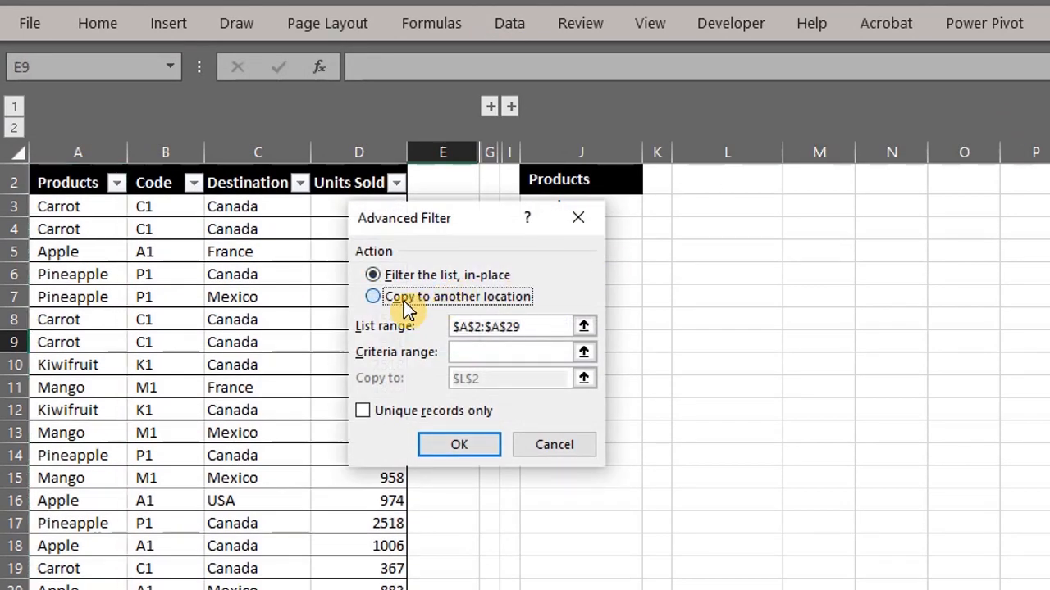
pyautogui.click(526, 327)
pyautogui.press('BackSpace')
pyautogui.press('BackSpace')
pyautogui.press('BackSpace')
pyautogui.press('BackSpace')
pyautogui.press('BackSpace')
pyautogui.press('BackSpace')
pyautogui.press('BackSpace')
pyautogui.press('BackSpace')
pyautogui.press('BackSpace')
pyautogui.press('BackSpace')
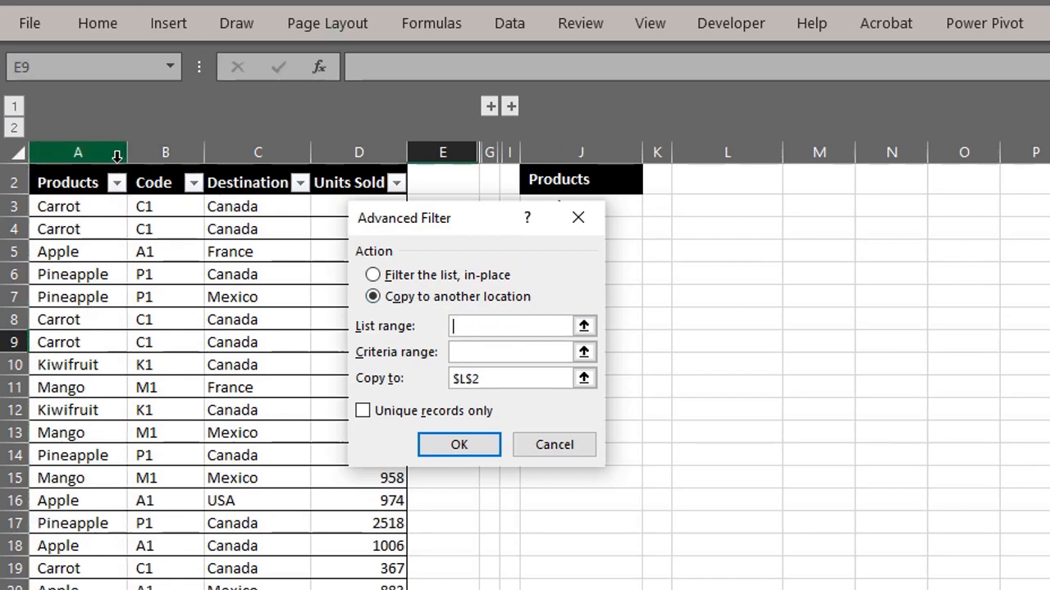
pyautogui.scroll(1, 90, 156)
pyautogui.click(82, 174)
pyautogui.click(84, 180)
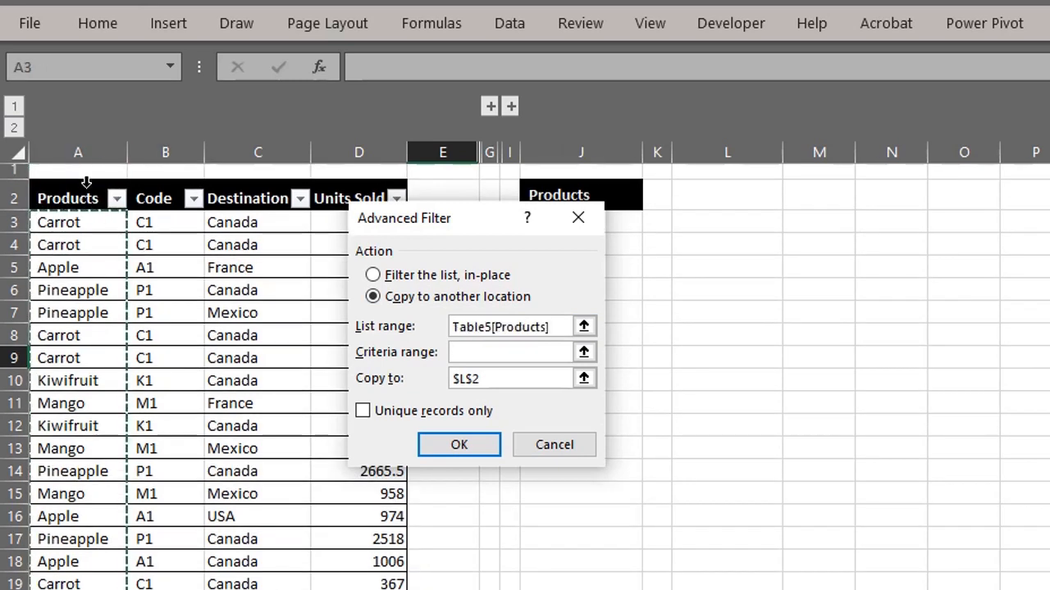
pyautogui.click(85, 186)
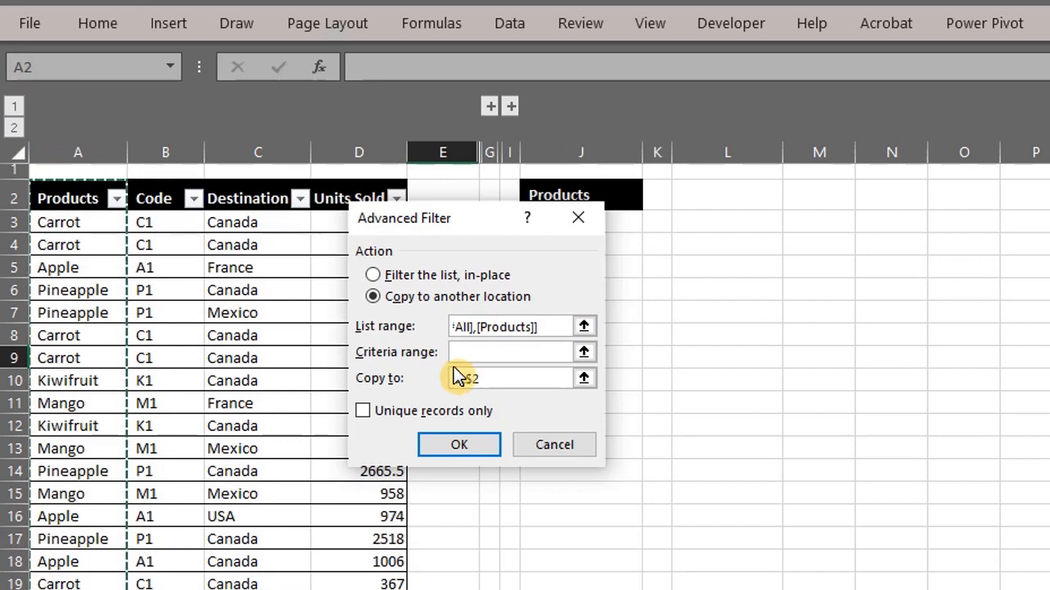
# - Replace the filter's copy destination with cell L2, enable unique records only and run the filter
pyautogui.click(497, 374)
pyautogui.click(497, 375)
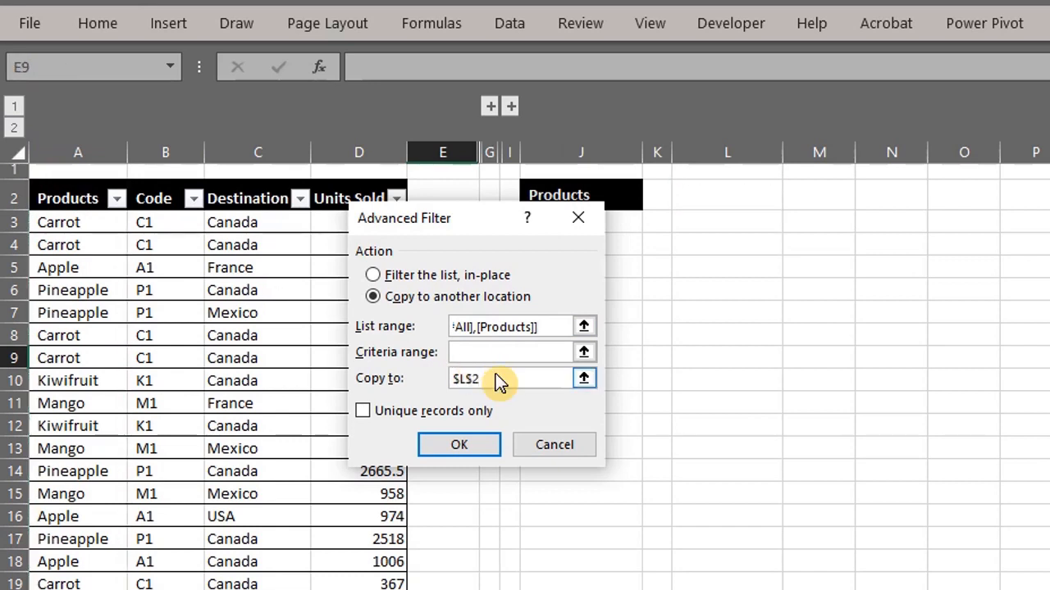
pyautogui.press('BackSpace')
pyautogui.press('BackSpace')
pyautogui.press('BackSpace')
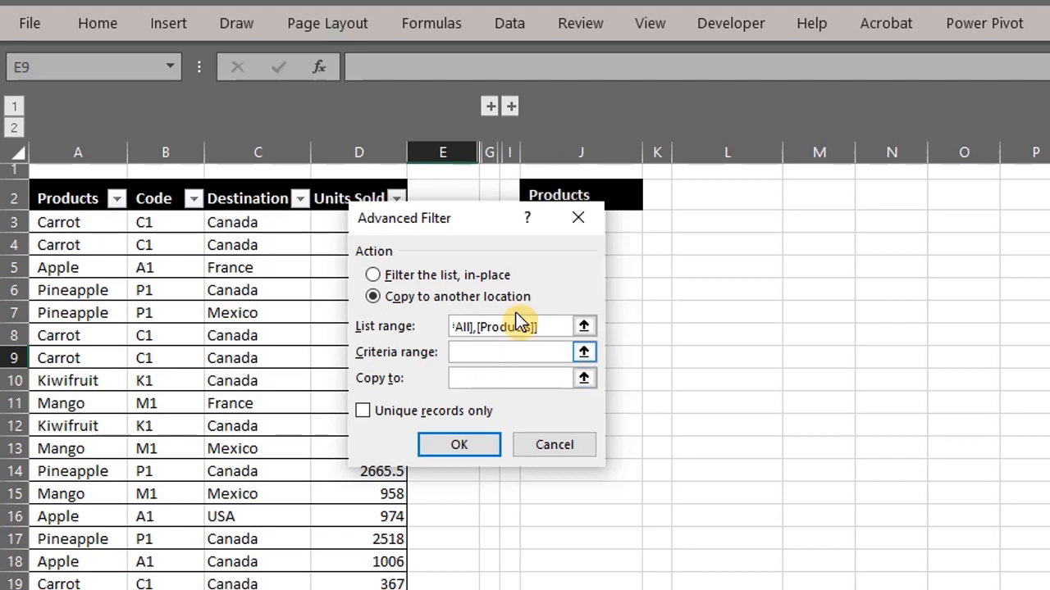
pyautogui.click(738, 187)
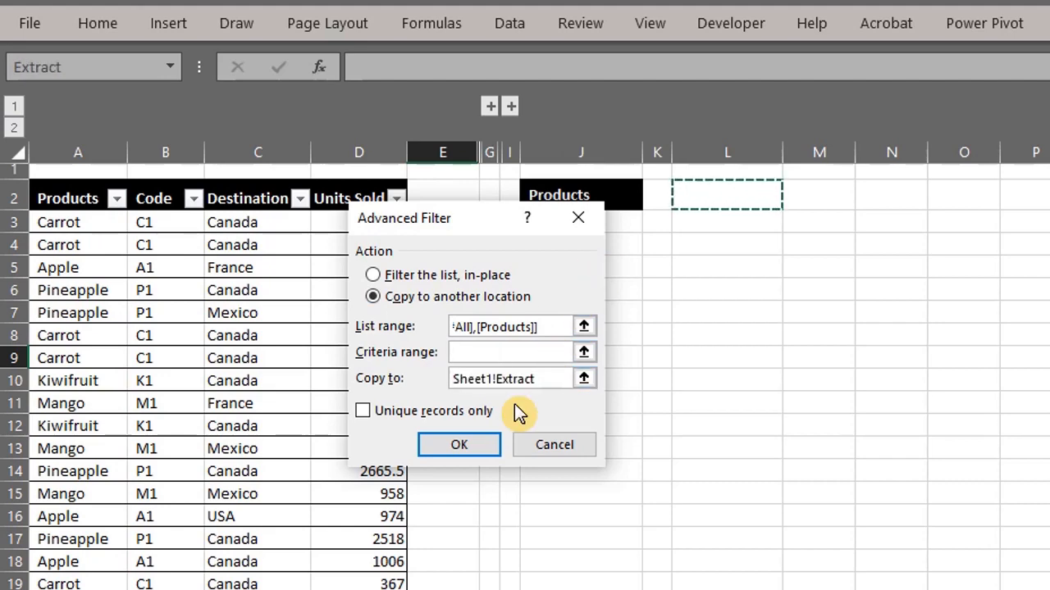
pyautogui.click(369, 415)
pyautogui.click(451, 450)
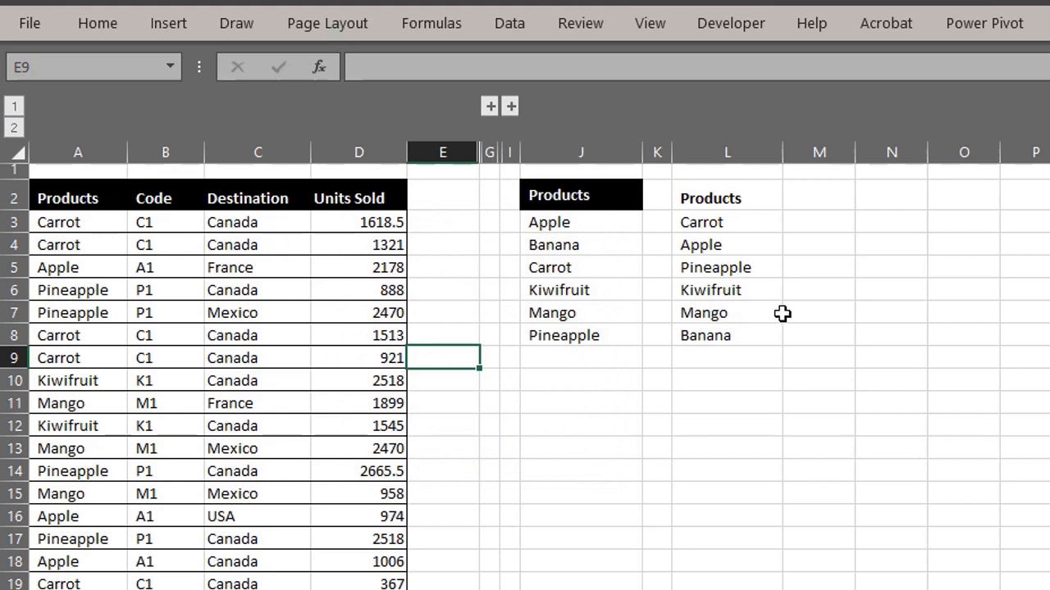
# - Sort the extracted product list in column L from A to Z
pyautogui.rightClick(742, 223)
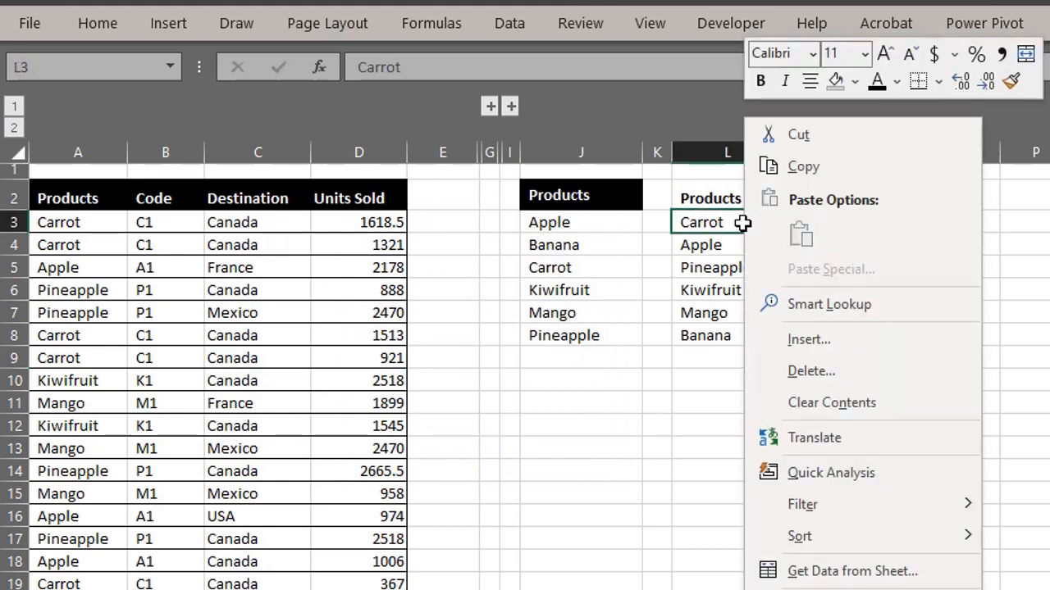
pyautogui.moveTo(950, 545)
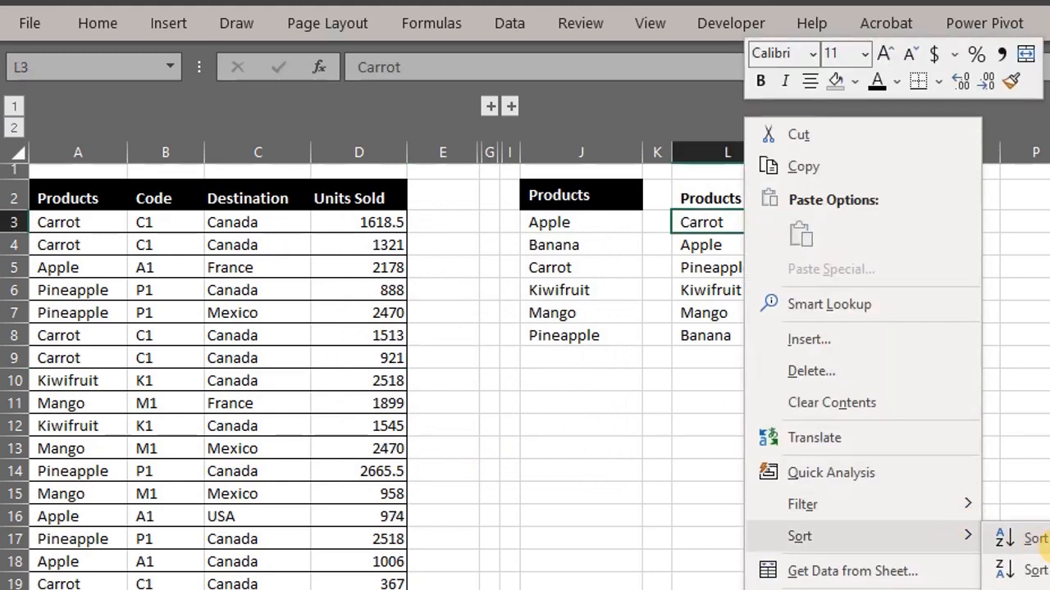
pyautogui.click(1032, 538)
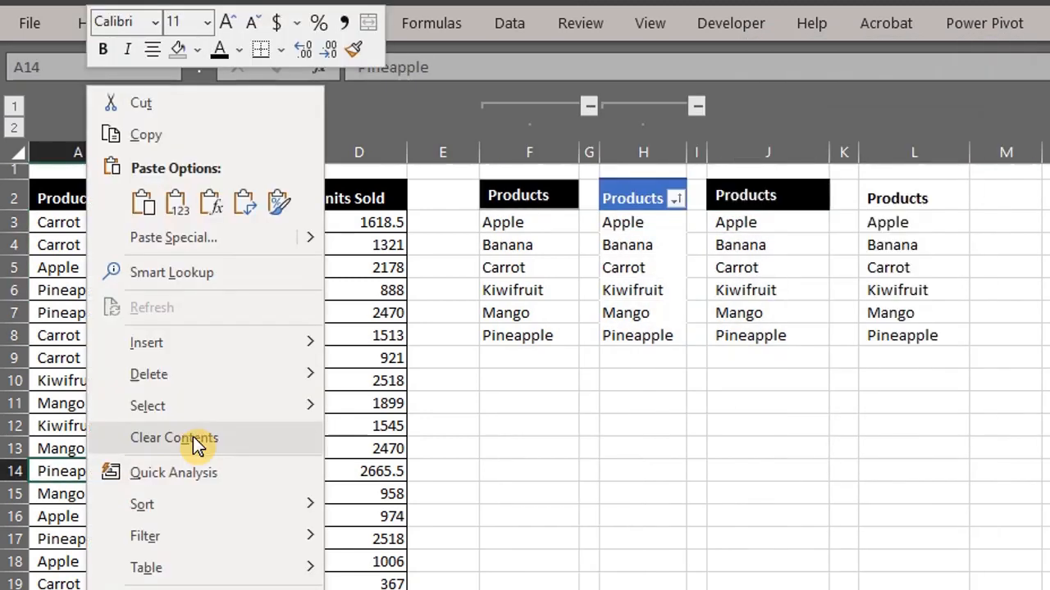
# - Insert a table row above row 14 of the sales data and paste the copied Guava entry into it
pyautogui.moveTo(241, 347)
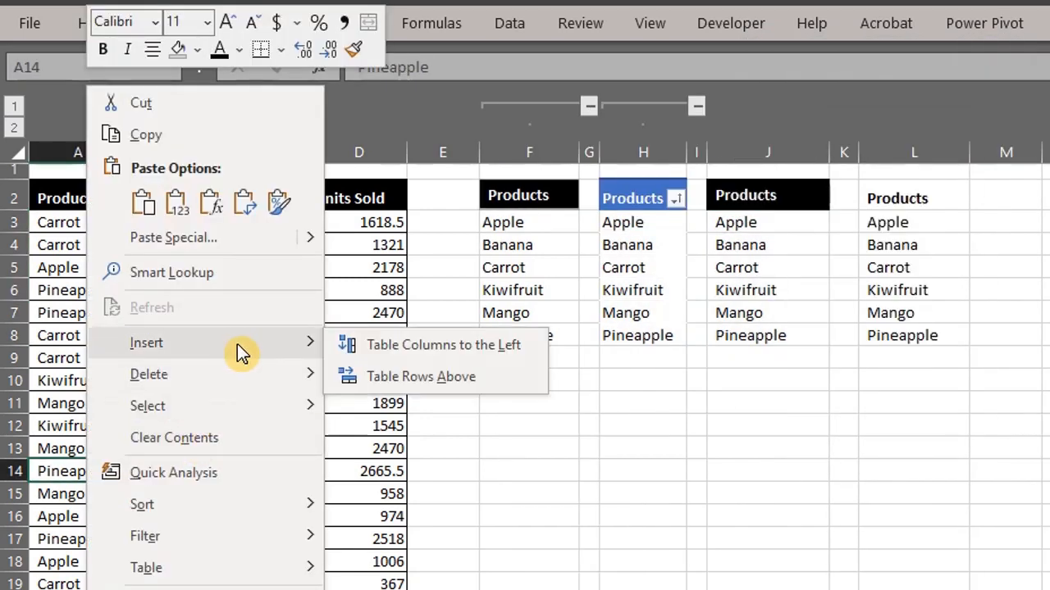
pyautogui.click(382, 376)
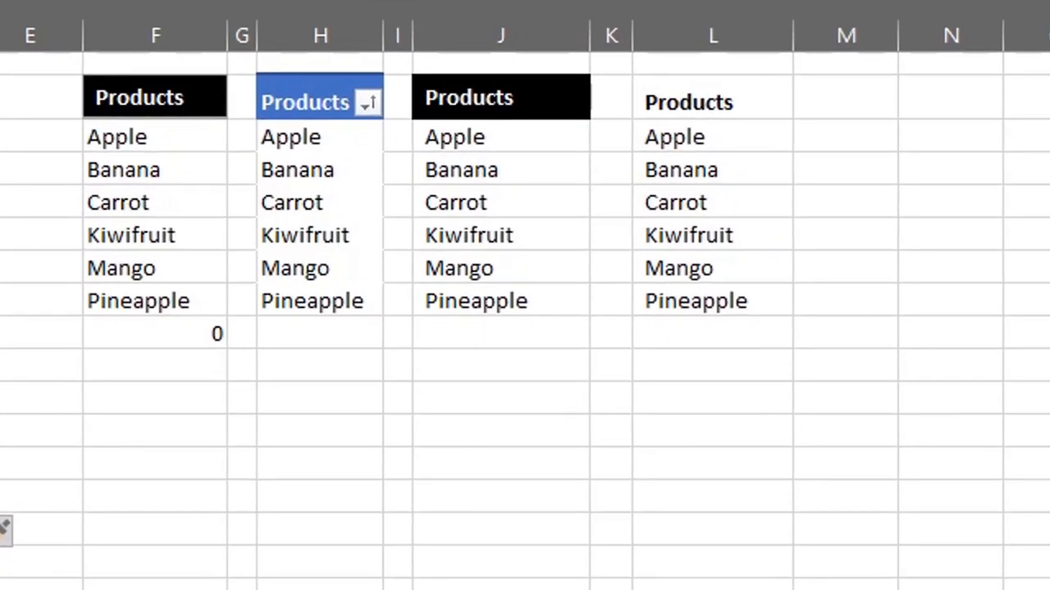
pyautogui.hotkey('ctrl', 'v')
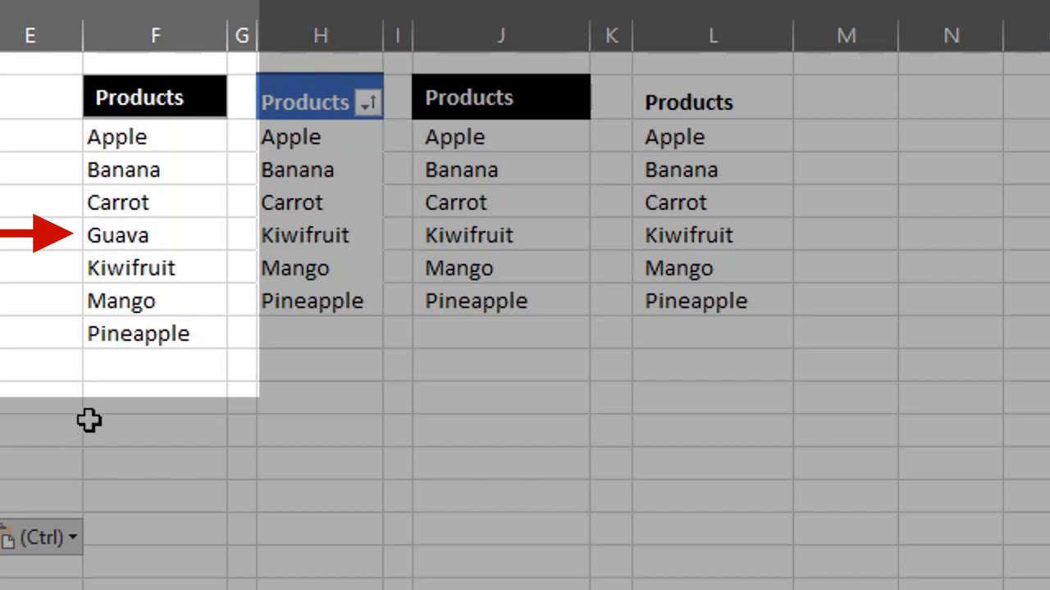
# - Refresh the PivotTable in column H to include the new Guava entry
pyautogui.click(58, 241)
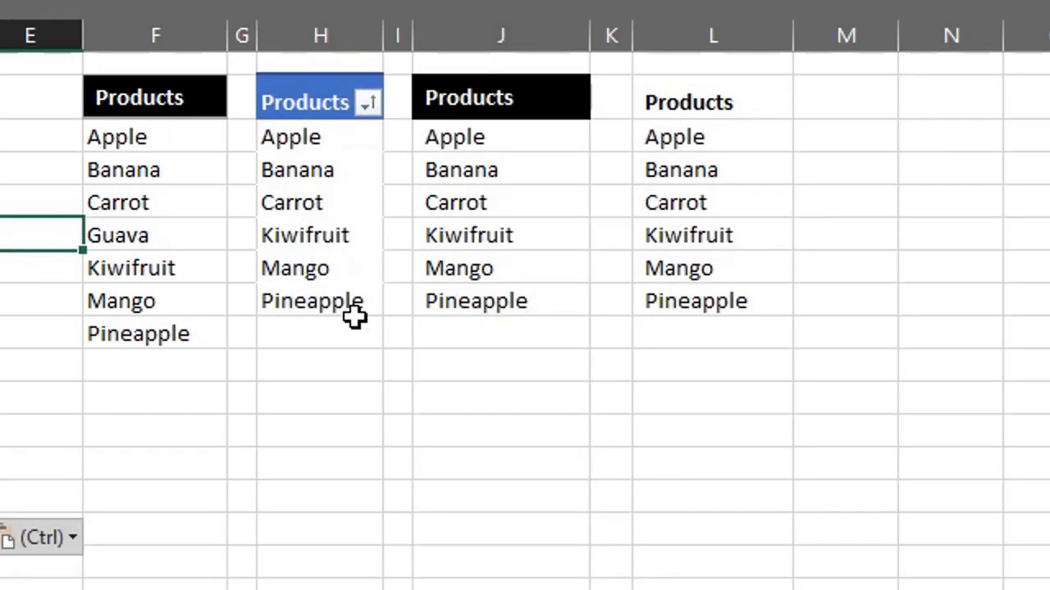
pyautogui.rightClick(327, 274)
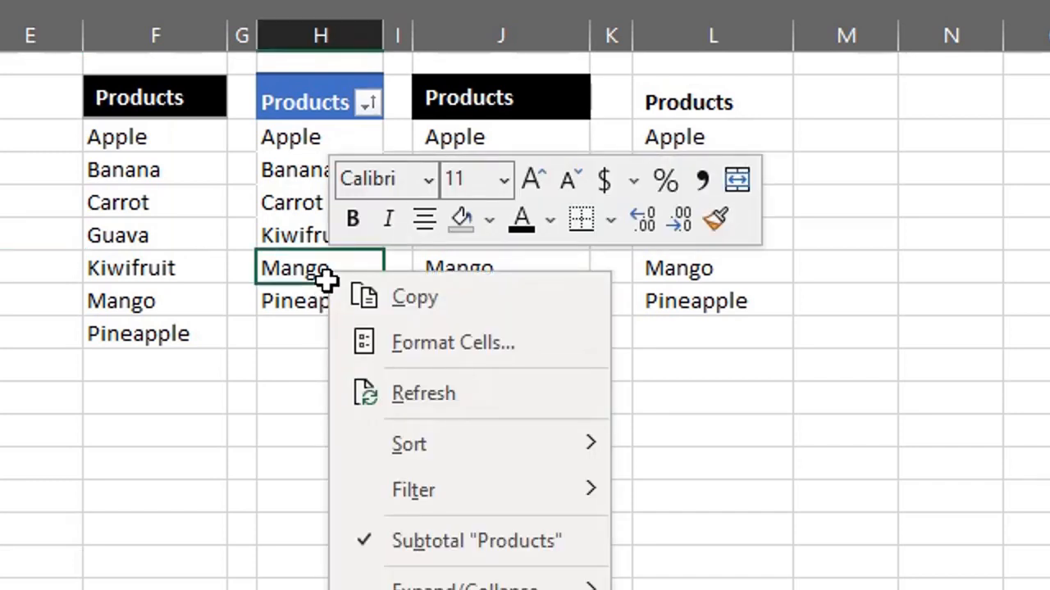
pyautogui.click(447, 401)
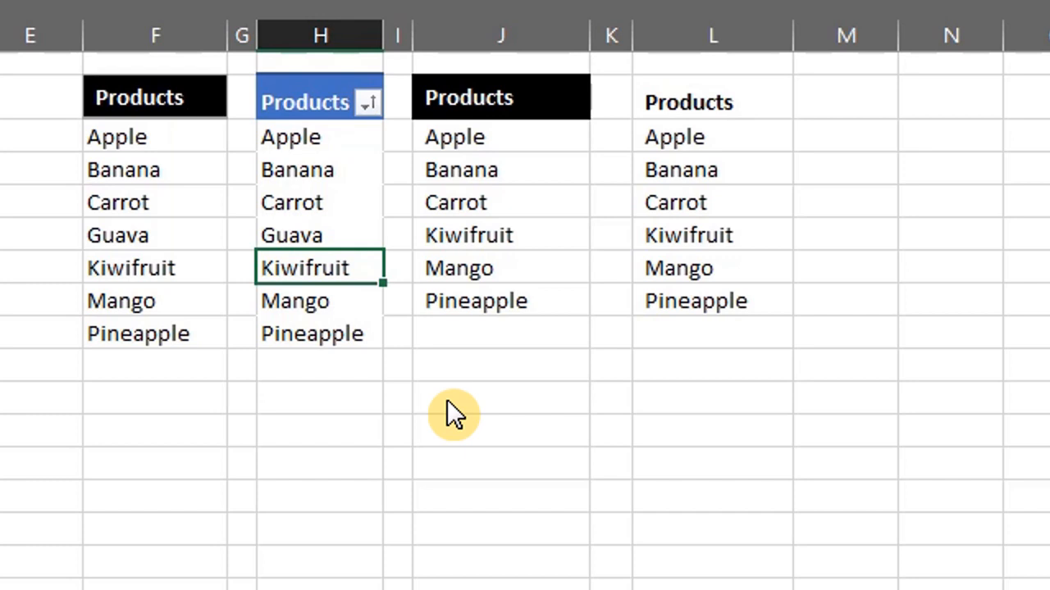
pyautogui.click(518, 341)
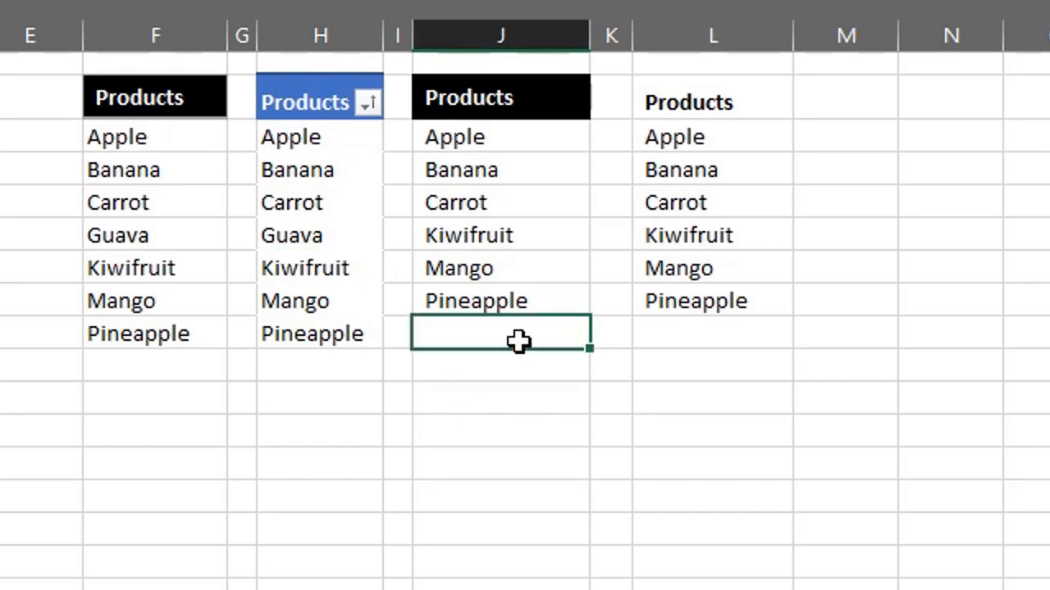
pyautogui.click(666, 341)
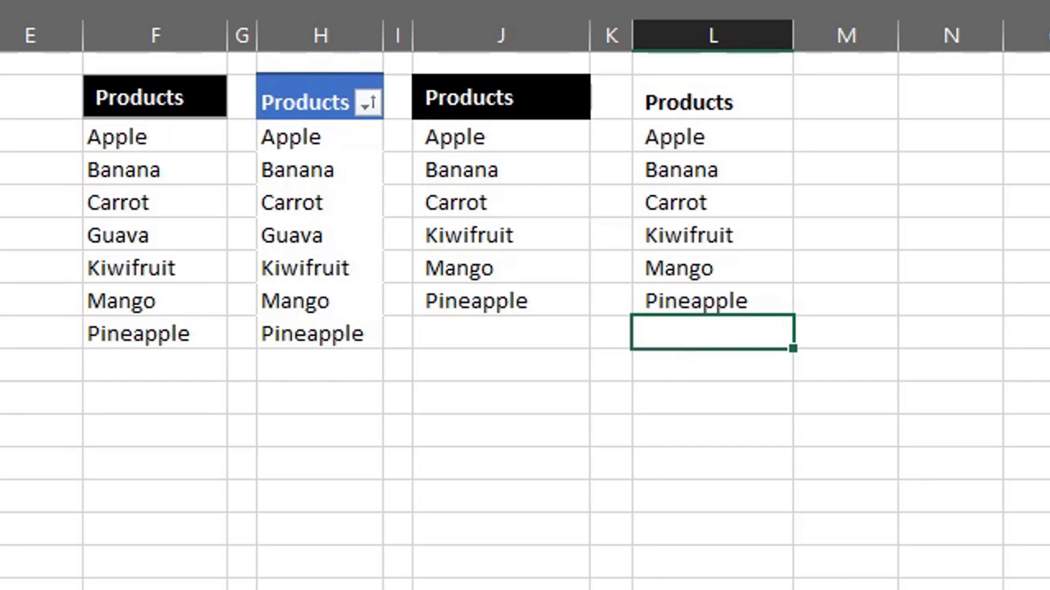
pyautogui.click(2, 334)
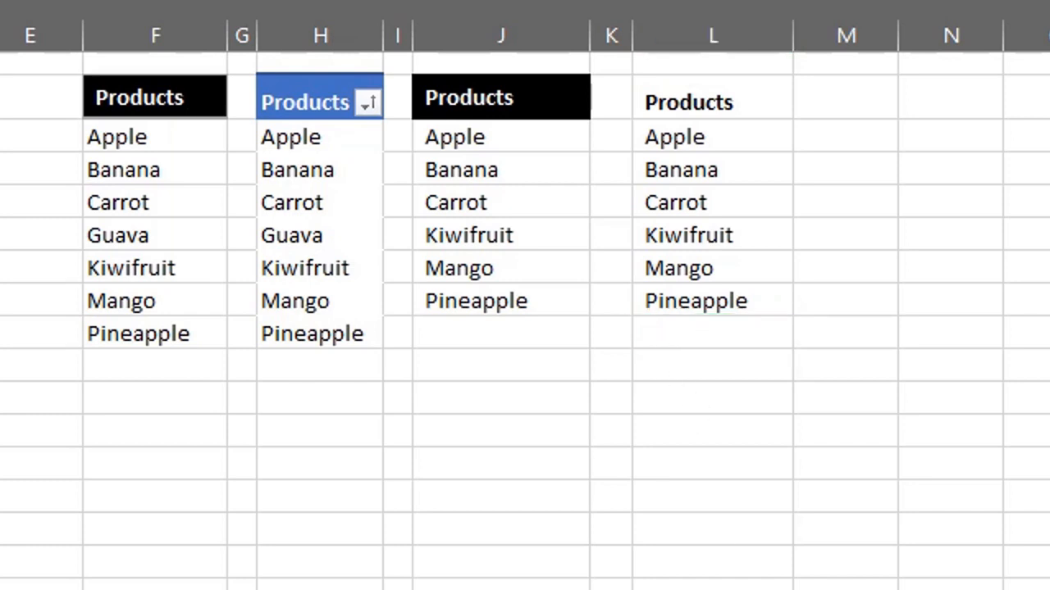